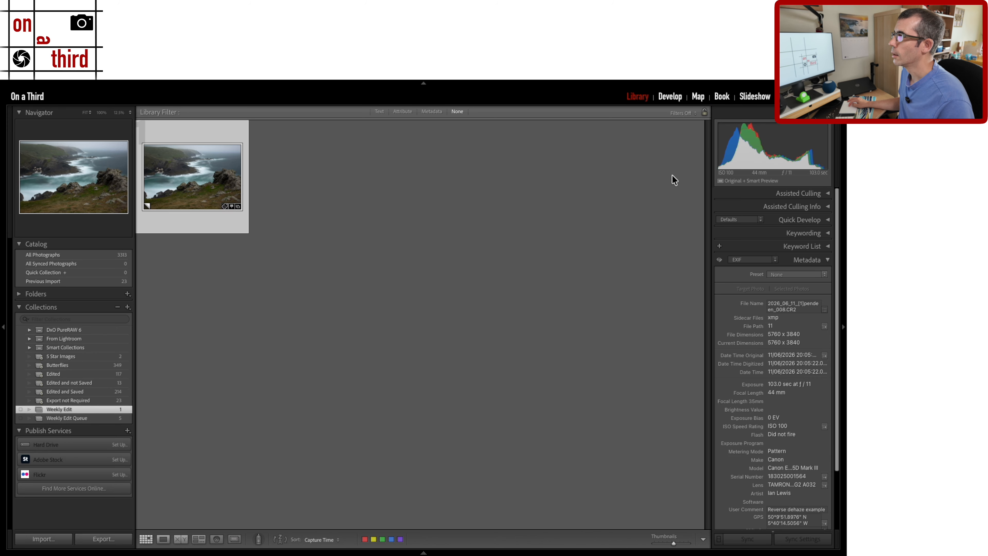
# Switch to the Develop module to edit the misty coastal cliff photo.
pyautogui.click(665, 102)
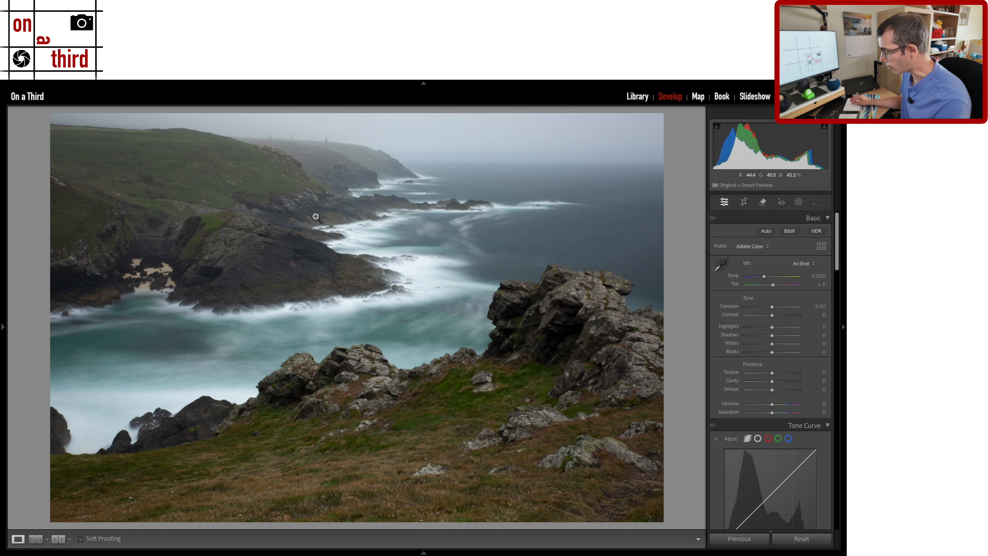
pyautogui.press('ctrl')
pyautogui.press('ctrl')
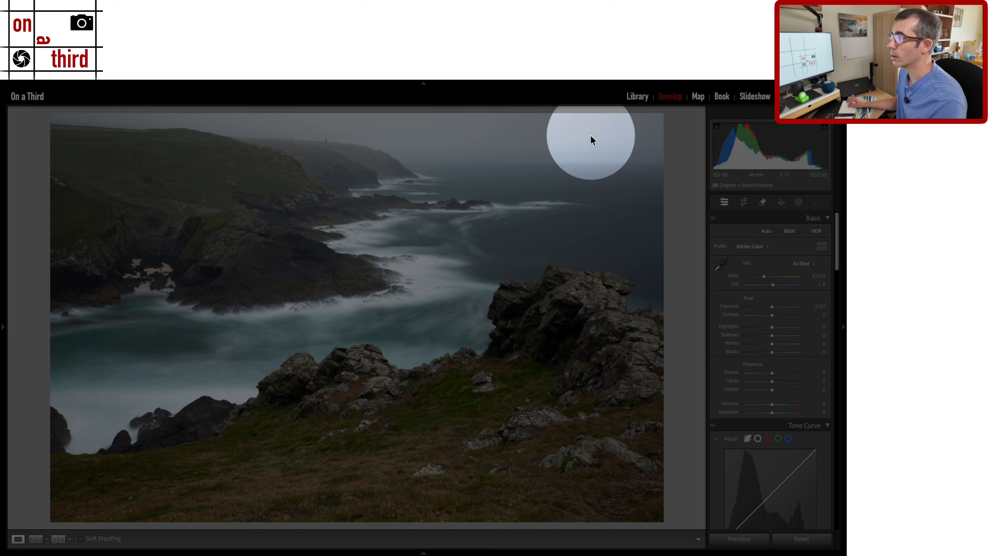
pyautogui.press('ctrl')
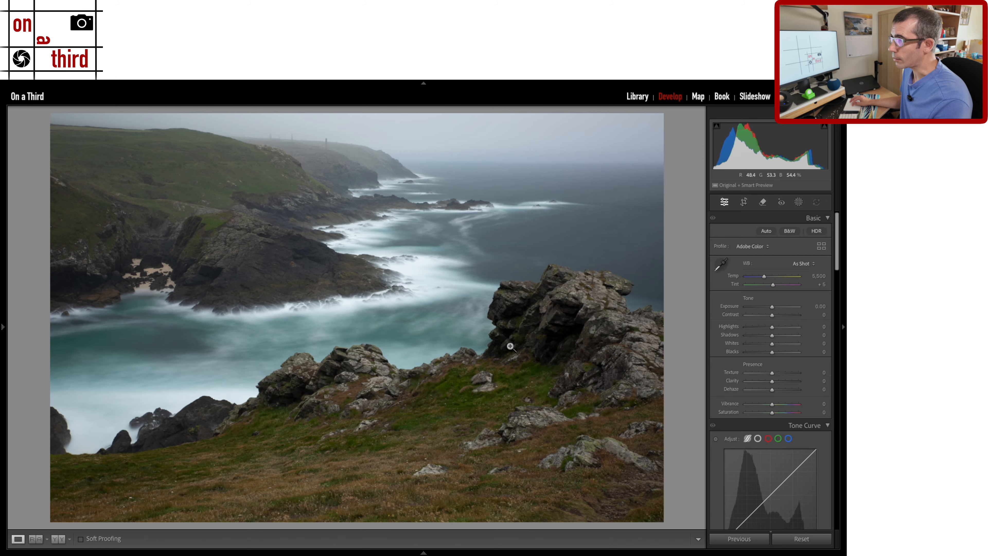
pyautogui.moveTo(63, 401)
pyautogui.mouseDown()
pyautogui.moveTo(36, 398)
pyautogui.moveTo(31, 450)
pyautogui.moveTo(50, 469)
pyautogui.moveTo(76, 460)
pyautogui.moveTo(80, 430)
pyautogui.moveTo(62, 396)
pyautogui.mouseUp()
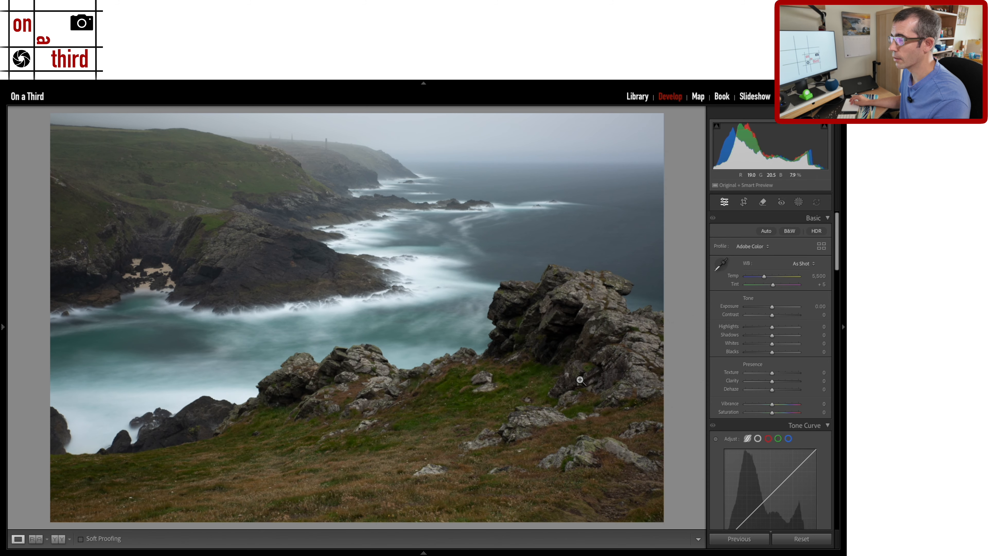
pyautogui.moveTo(208, 463)
pyautogui.mouseDown()
pyautogui.moveTo(343, 450)
pyautogui.moveTo(468, 392)
pyautogui.moveTo(500, 369)
pyautogui.moveTo(507, 319)
pyautogui.moveTo(488, 287)
pyautogui.moveTo(486, 314)
pyautogui.moveTo(486, 300)
pyautogui.moveTo(488, 285)
pyautogui.moveTo(512, 296)
pyautogui.mouseUp()
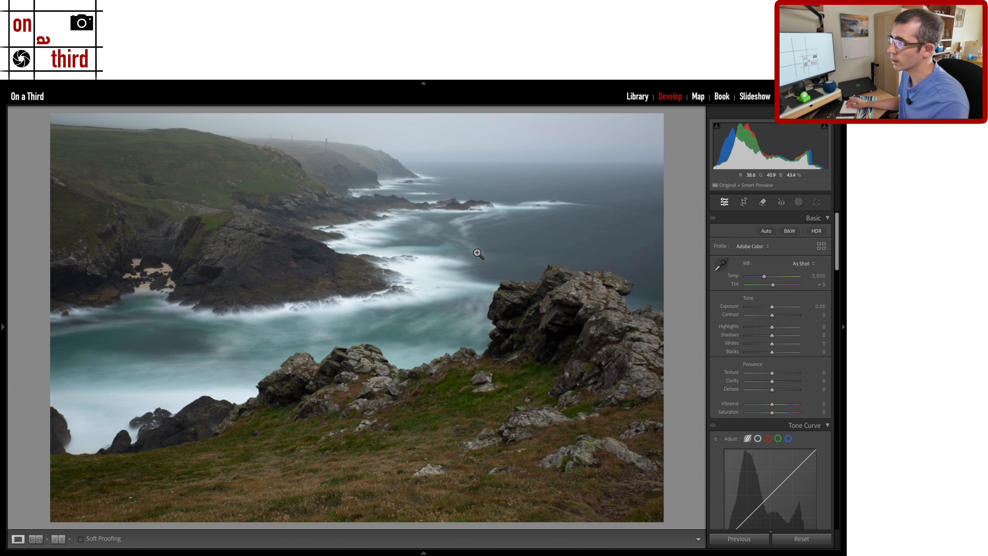
pyautogui.hotkey('ctrl', 'a')
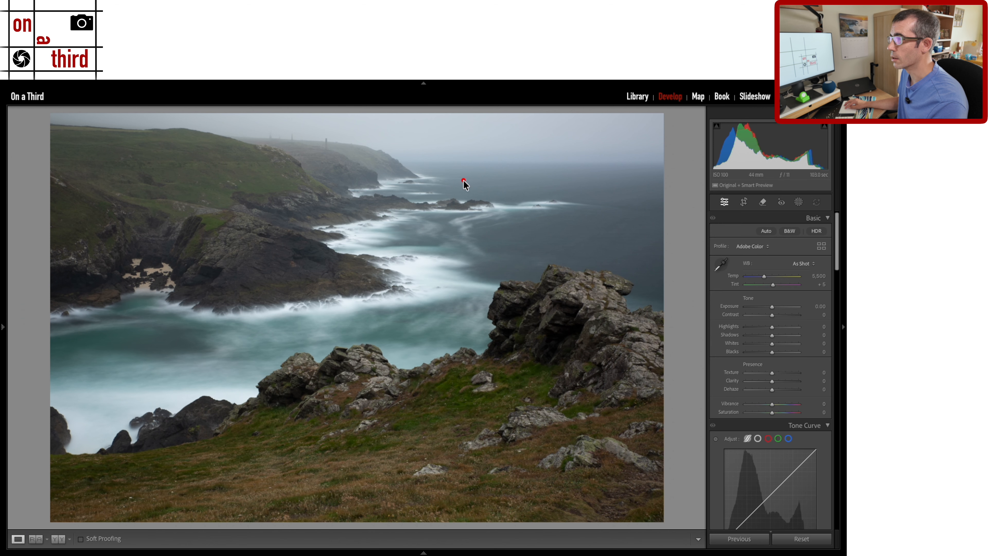
pyautogui.moveTo(439, 174)
pyautogui.mouseDown()
pyautogui.moveTo(303, 206)
pyautogui.moveTo(341, 314)
pyautogui.moveTo(434, 311)
pyautogui.moveTo(555, 283)
pyautogui.moveTo(525, 226)
pyautogui.moveTo(474, 182)
pyautogui.moveTo(434, 168)
pyautogui.mouseUp()
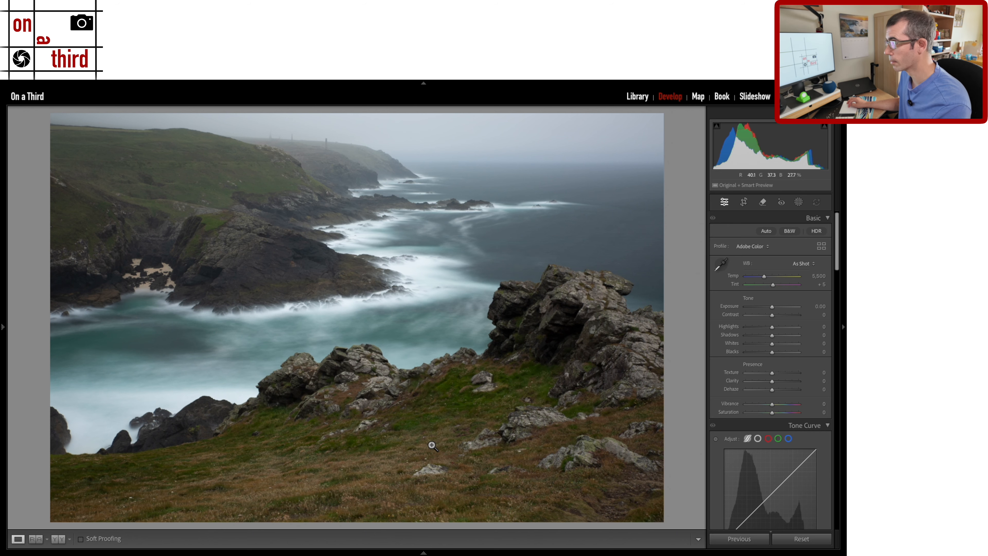
pyautogui.press('ctrl')
pyautogui.press('ctrl')
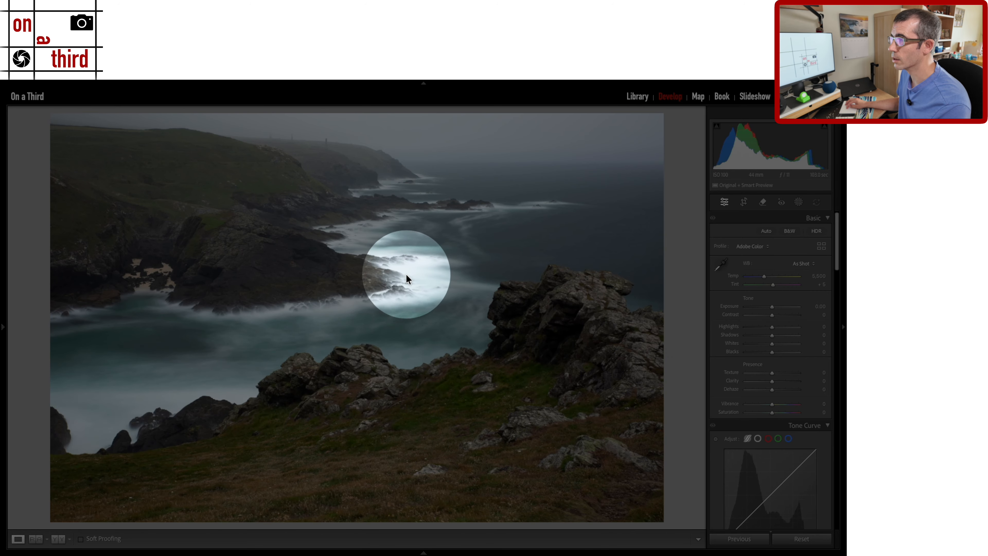
pyautogui.press('ctrl')
pyautogui.press('ctrl')
pyautogui.press('ctrl')
pyautogui.press('ctrl')
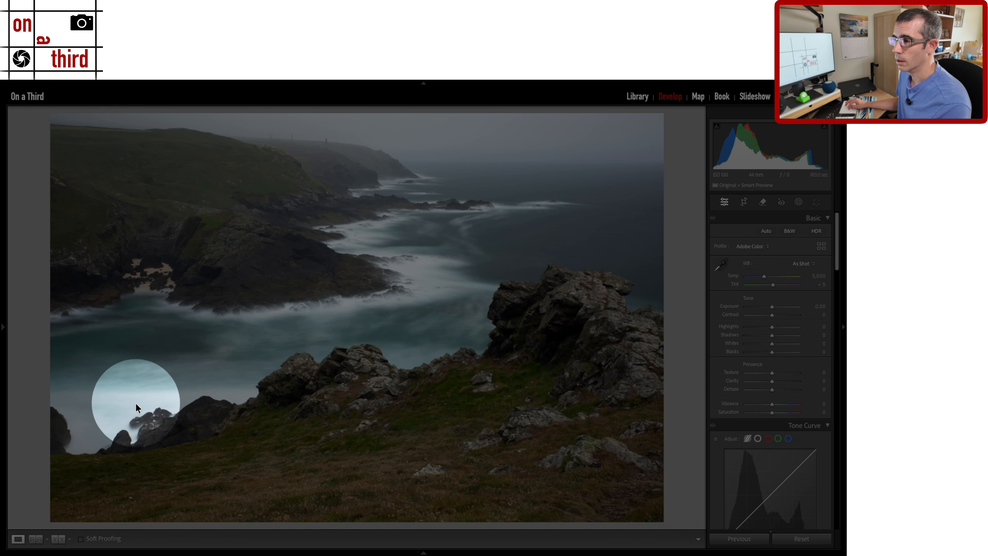
pyautogui.press('ctrl')
pyautogui.press('ctrl')
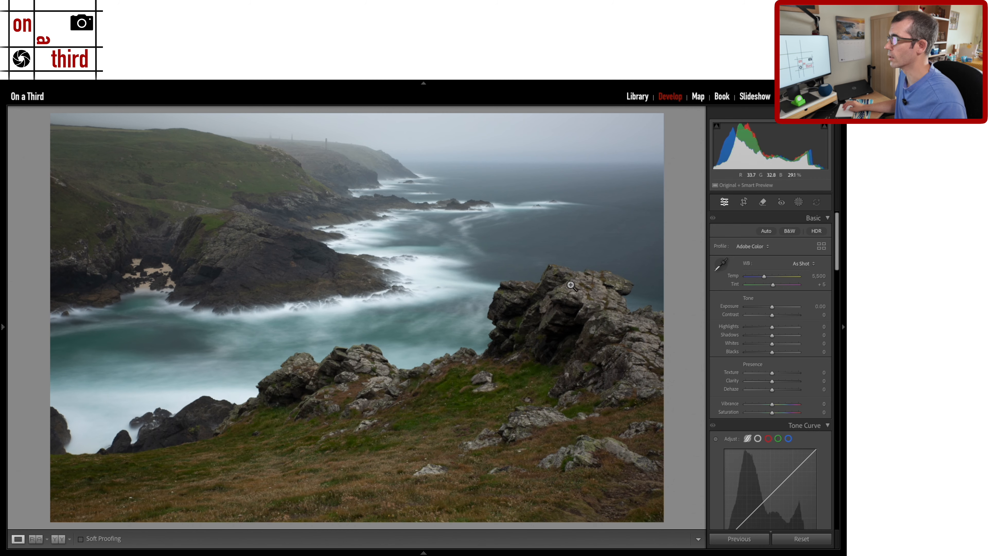
pyautogui.scroll(-4, 785, 383)
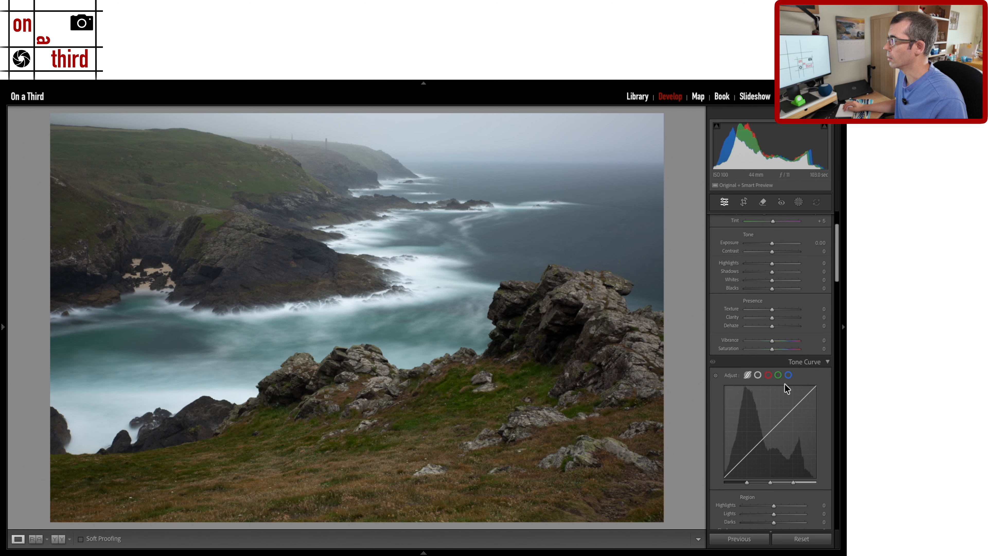
# Enable lens profile corrections and chromatic aberration removal for the Tamron SP 24-70mm lens.
pyautogui.scroll(-15, 785, 384)
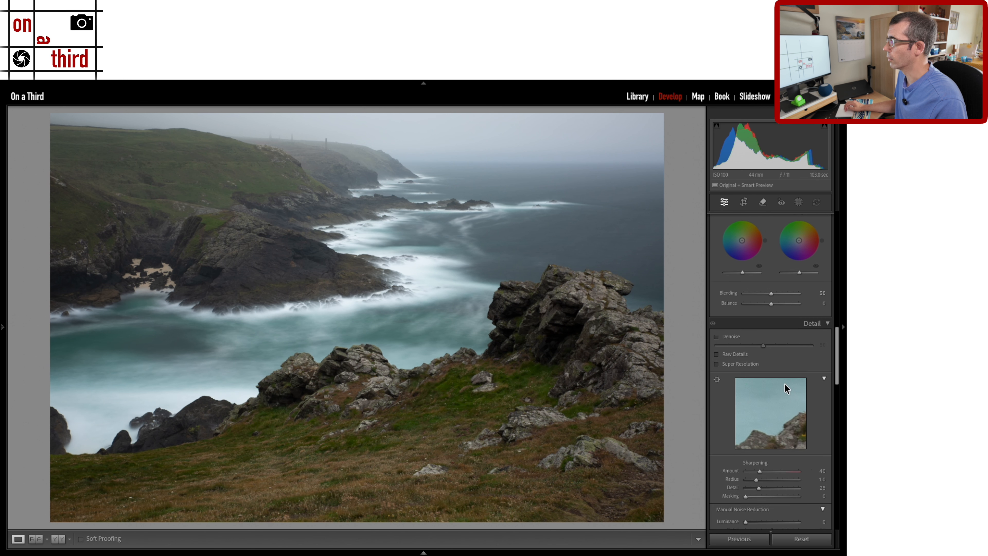
pyautogui.scroll(-5, 785, 384)
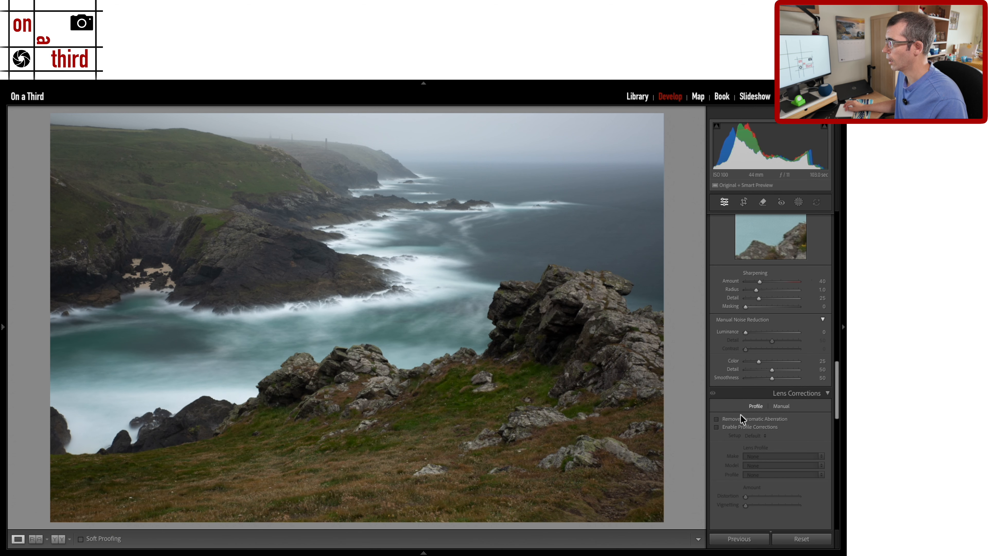
pyautogui.click(751, 425)
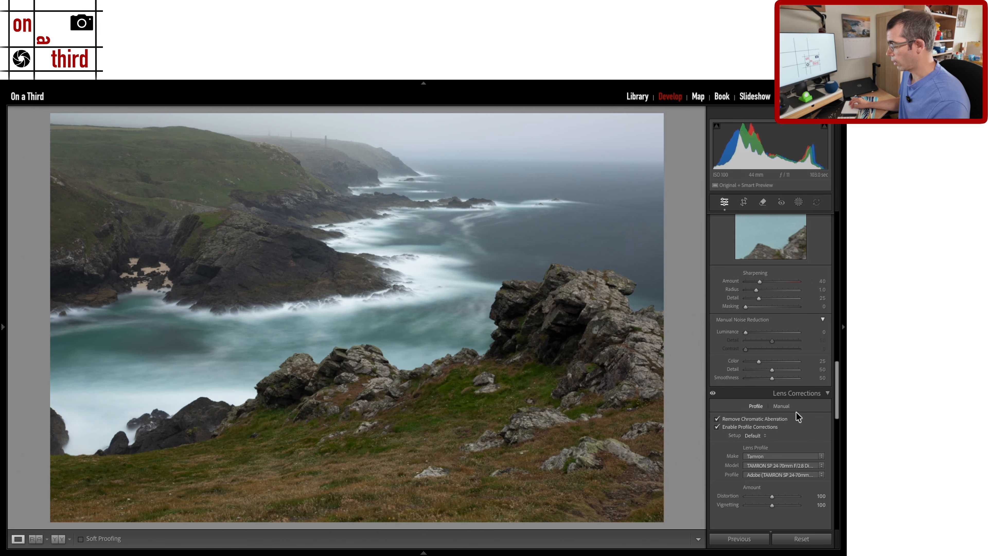
pyautogui.scroll(6, 750, 308)
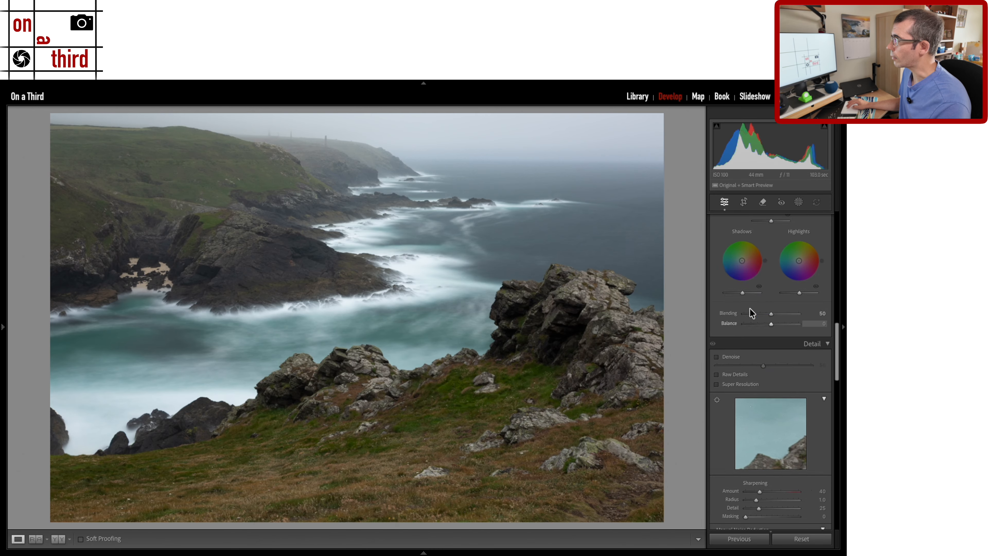
pyautogui.scroll(8, 749, 307)
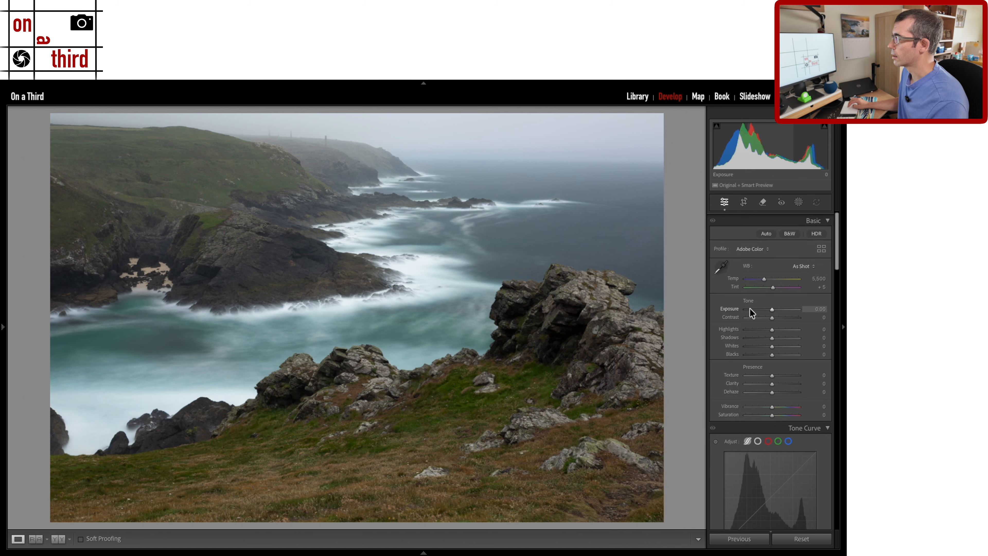
# Set Highlights to −41, Shadows to +93 and Contrast to +12 in the Basic panel.
pyautogui.moveTo(772, 327); pyautogui.dragTo(796, 341)
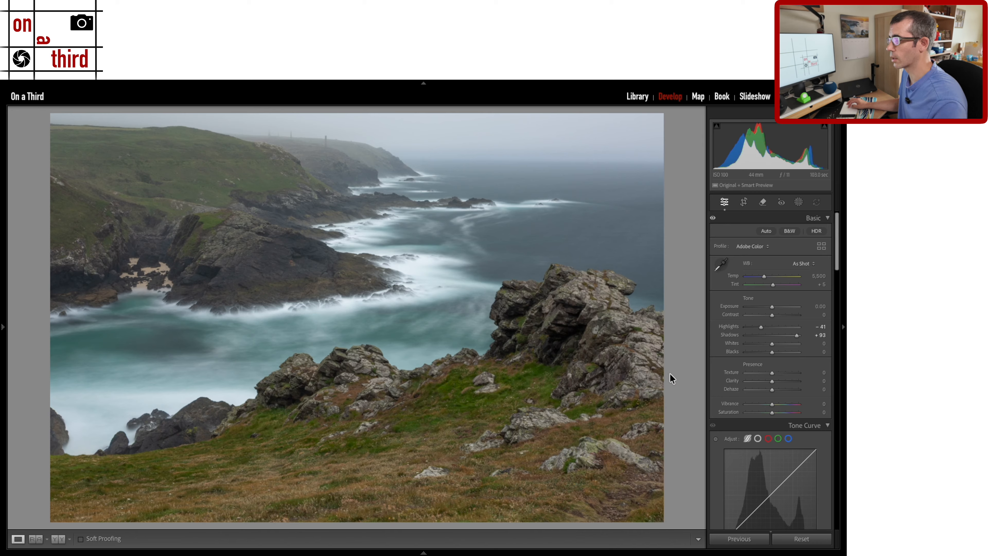
pyautogui.moveTo(771, 316); pyautogui.dragTo(775, 316)
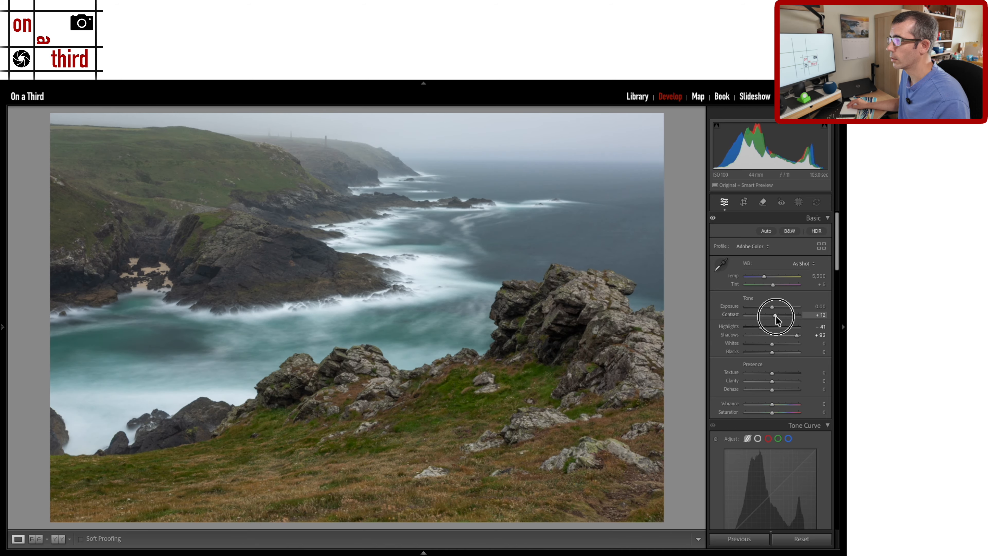
pyautogui.moveTo(776, 316); pyautogui.dragTo(775, 316)
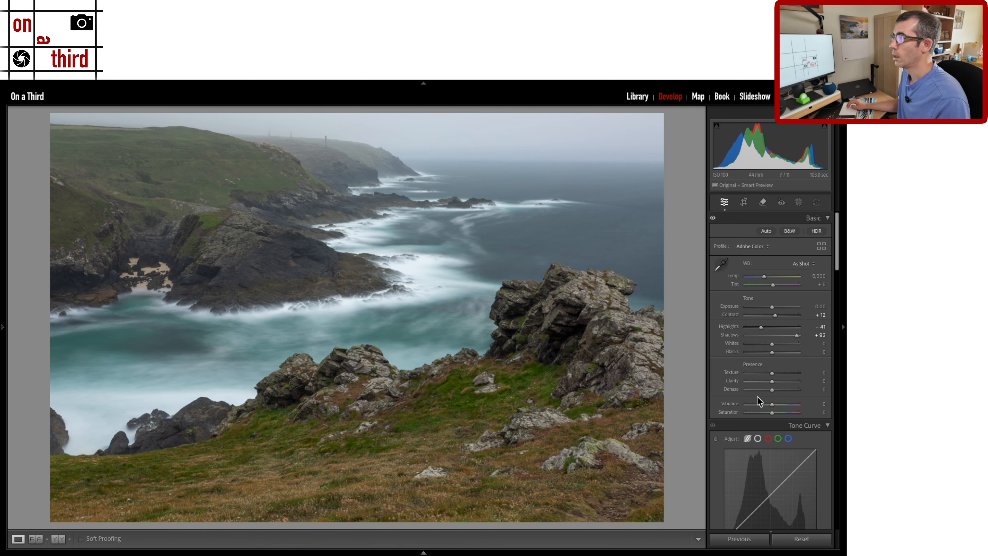
# Draw a linear gradient mask up from the foreground rocks and grass.
pyautogui.click(798, 202)
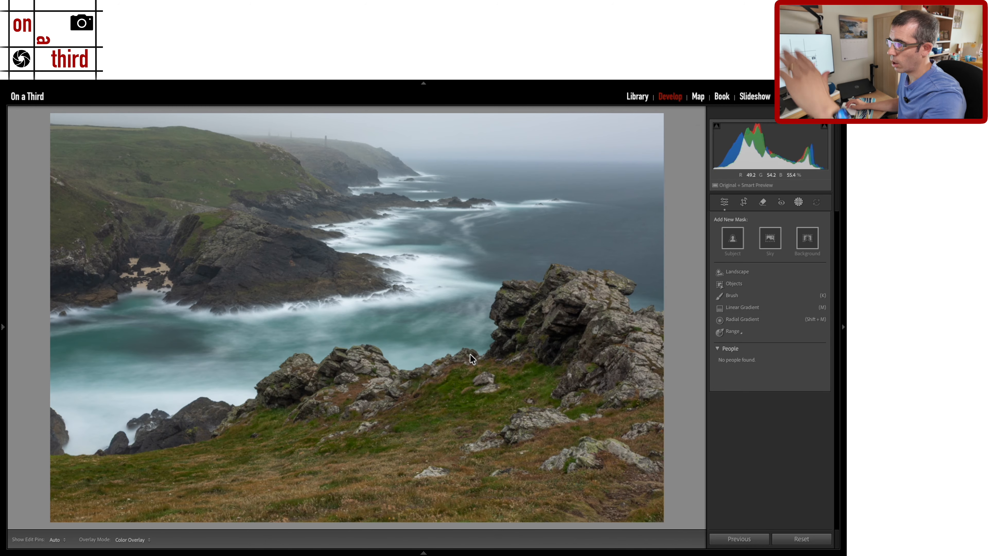
pyautogui.click(741, 308)
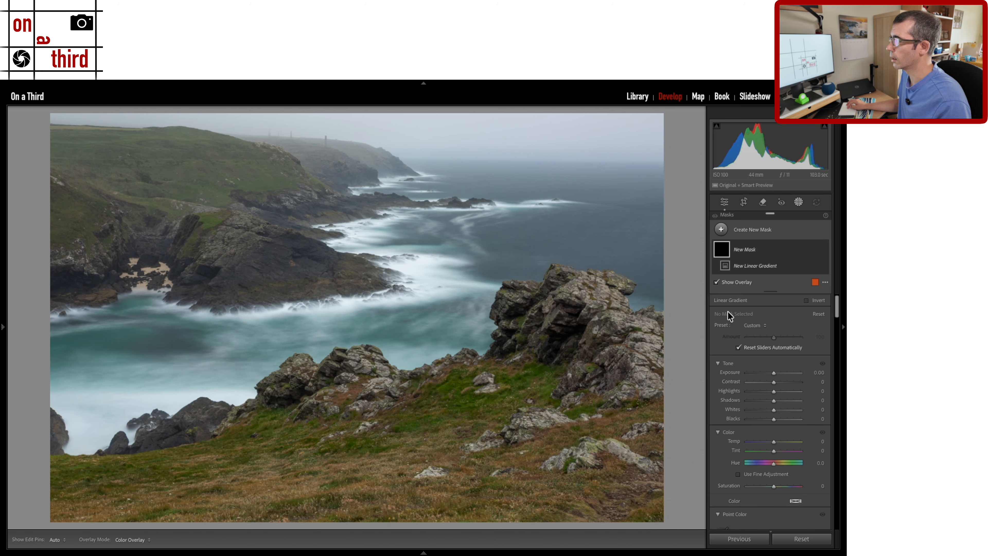
pyautogui.moveTo(362, 360); pyautogui.dragTo(363, 132)
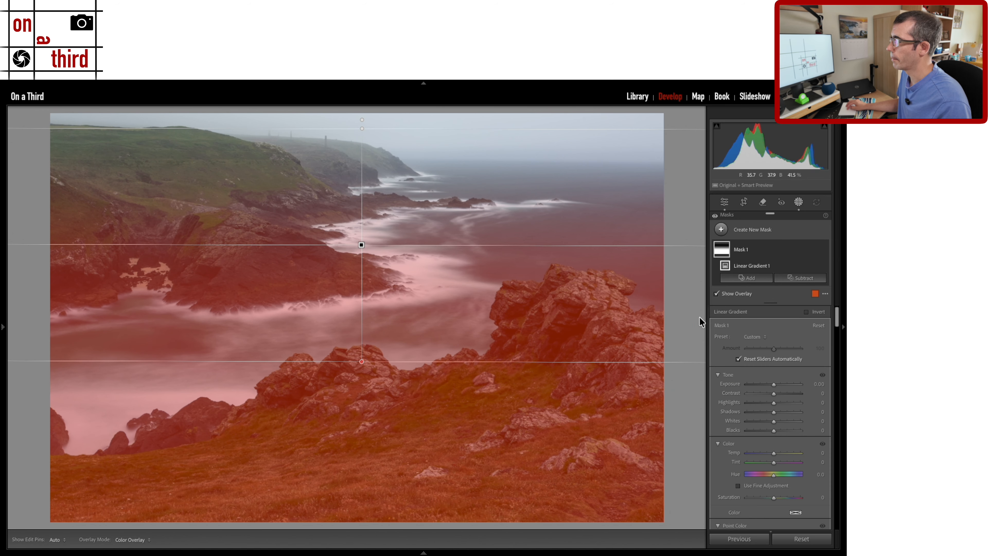
# Set the gradient mask's Texture to 13 and Clarity to 15.
pyautogui.scroll(-10, 810, 406)
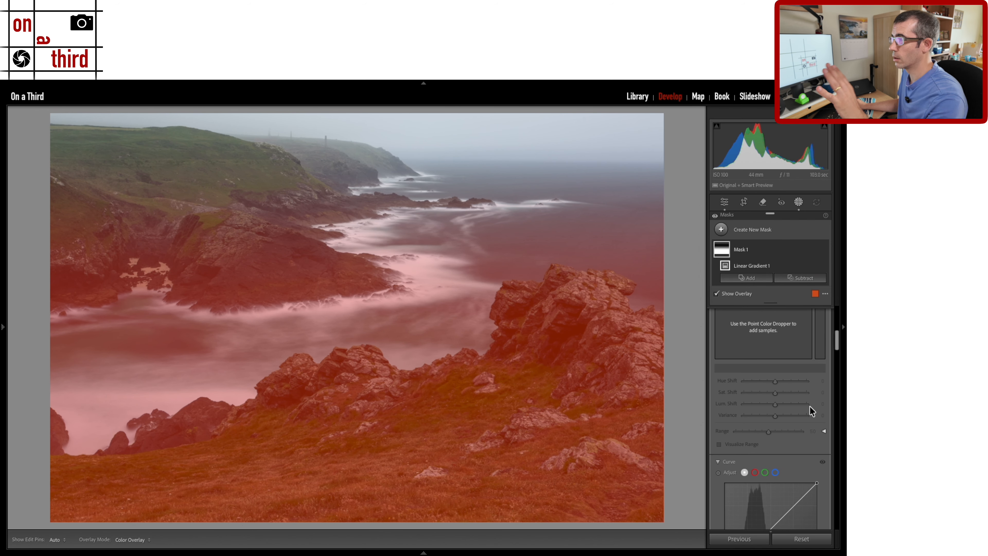
pyautogui.scroll(-8, 811, 411)
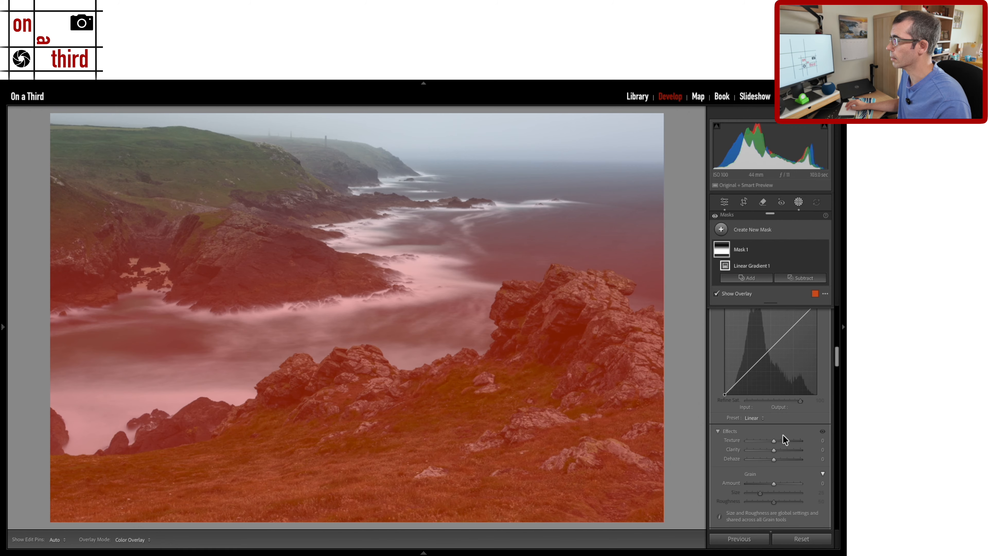
pyautogui.moveTo(773, 442); pyautogui.dragTo(775, 443)
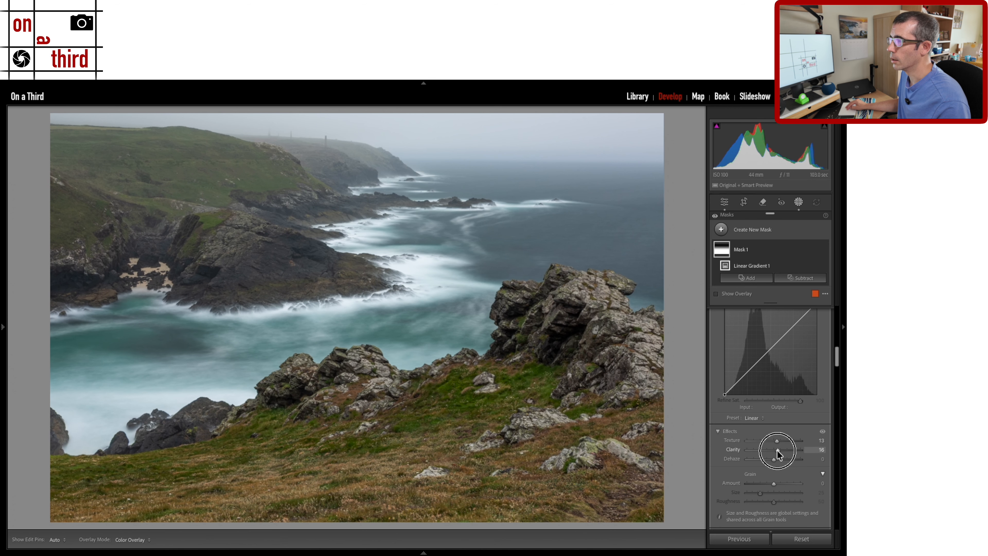
pyautogui.moveTo(777, 450); pyautogui.dragTo(777, 450)
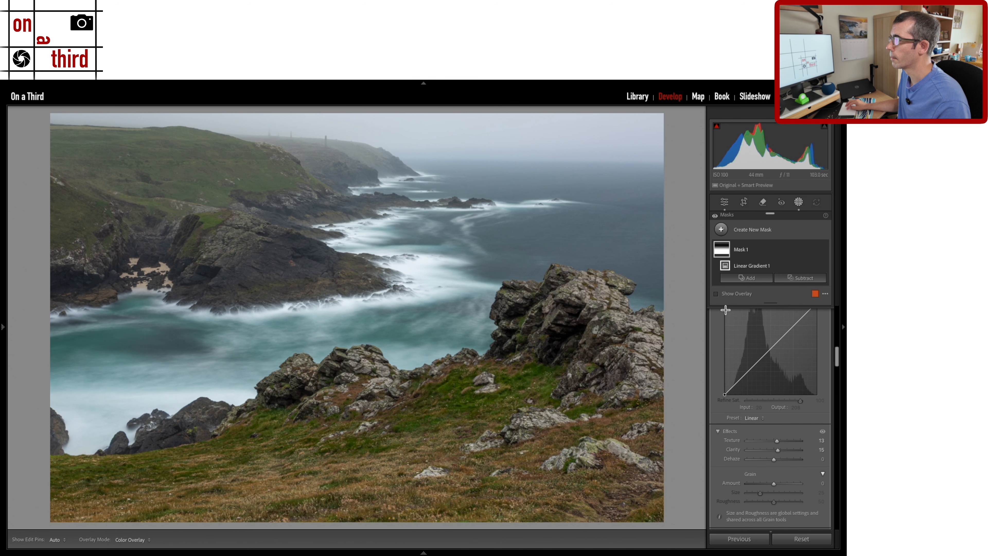
# Create Mask 2 as a luminance range sampled from the bright mid-distance water.
pyautogui.click(719, 230)
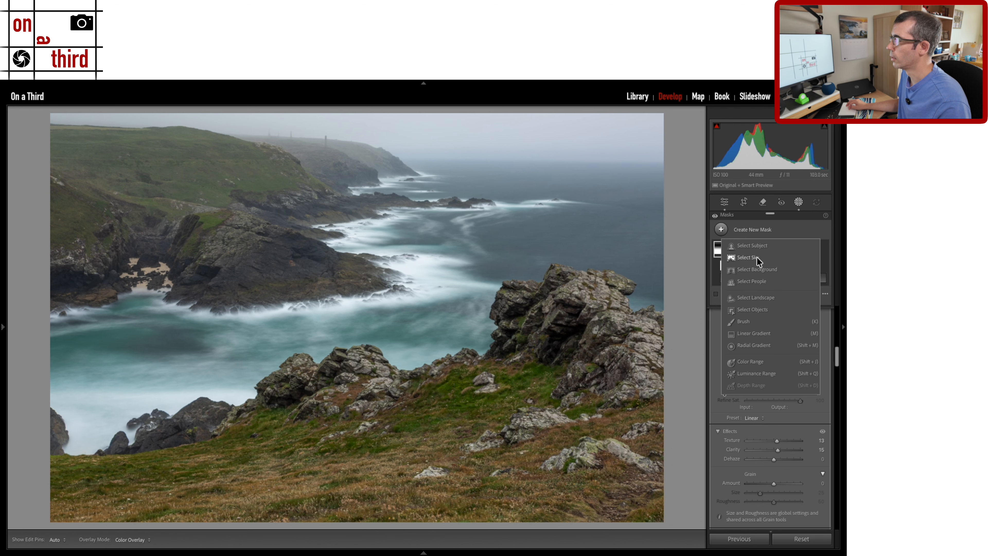
pyautogui.click(734, 373)
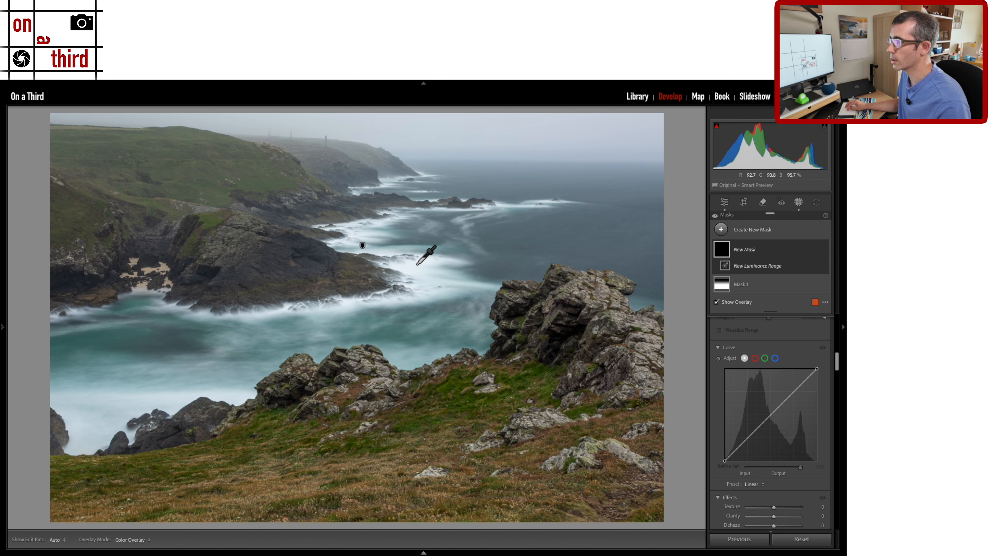
pyautogui.click(415, 275)
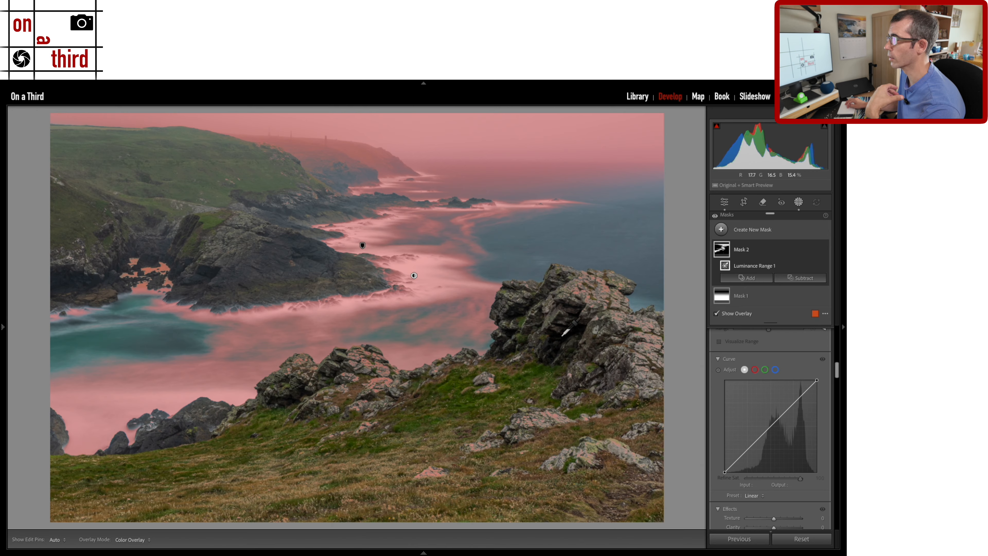
# Subtract two linear gradients from Mask 2, trimming the distant sea and sky and the lower bay.
pyautogui.click(804, 278)
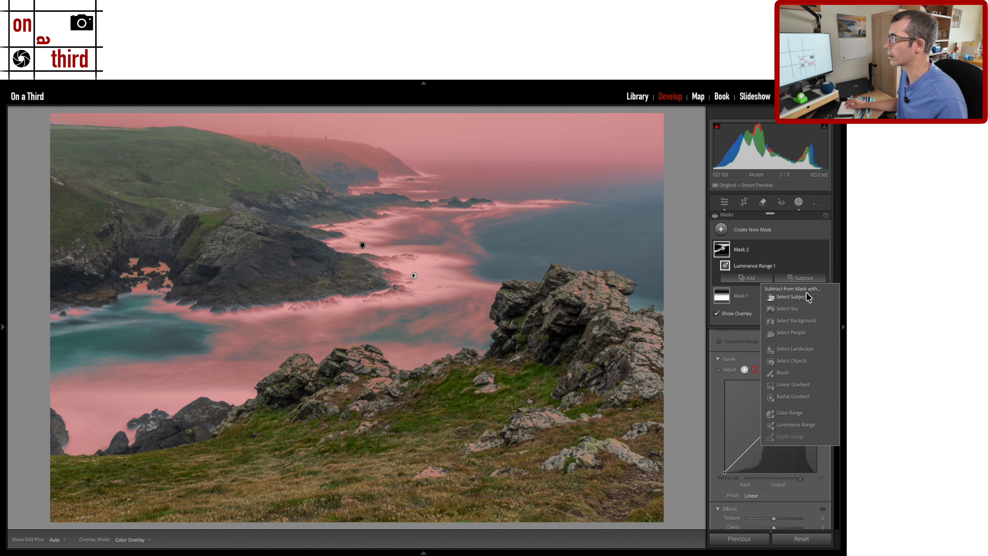
pyautogui.click(789, 385)
pyautogui.moveTo(416, 210); pyautogui.dragTo(416, 297)
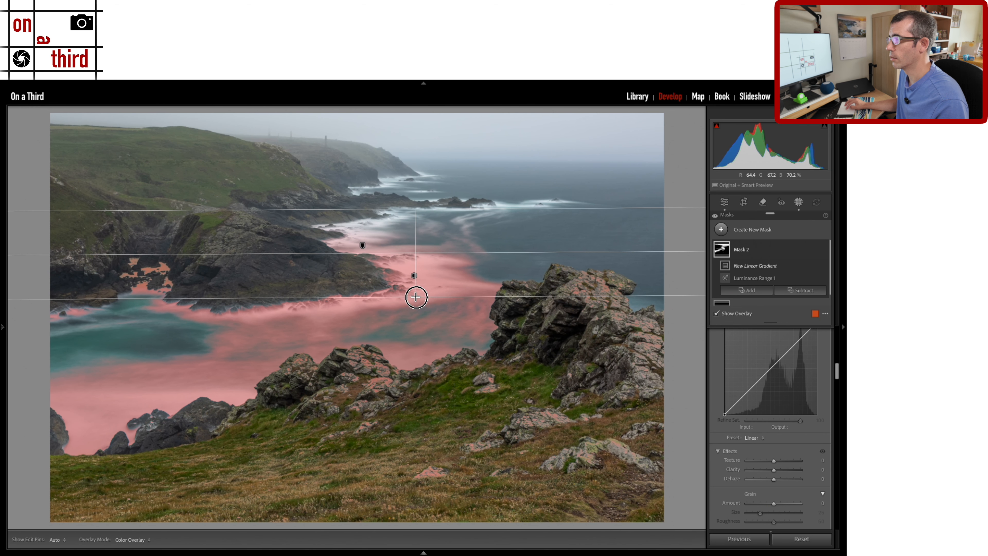
pyautogui.click(816, 291)
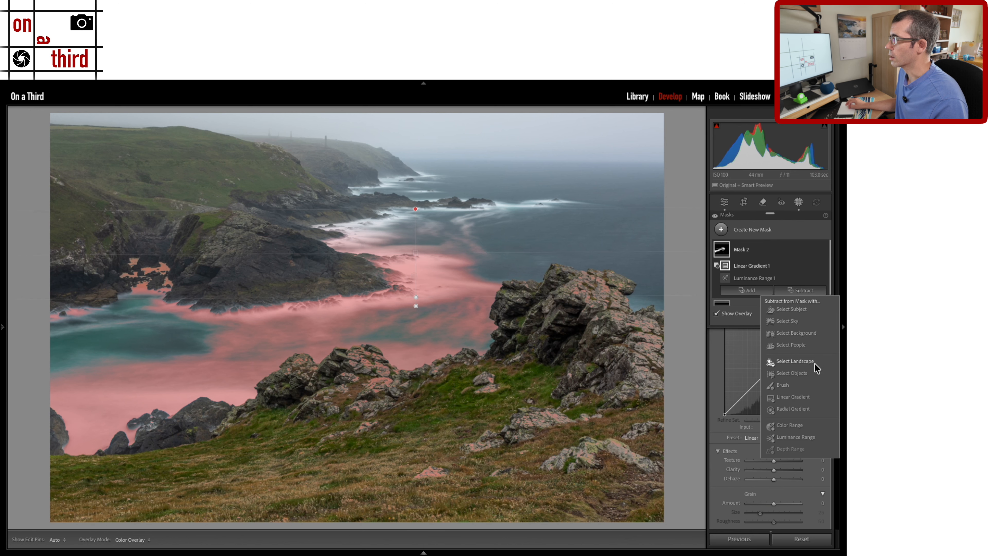
pyautogui.click(798, 397)
pyautogui.moveTo(394, 363); pyautogui.dragTo(396, 250)
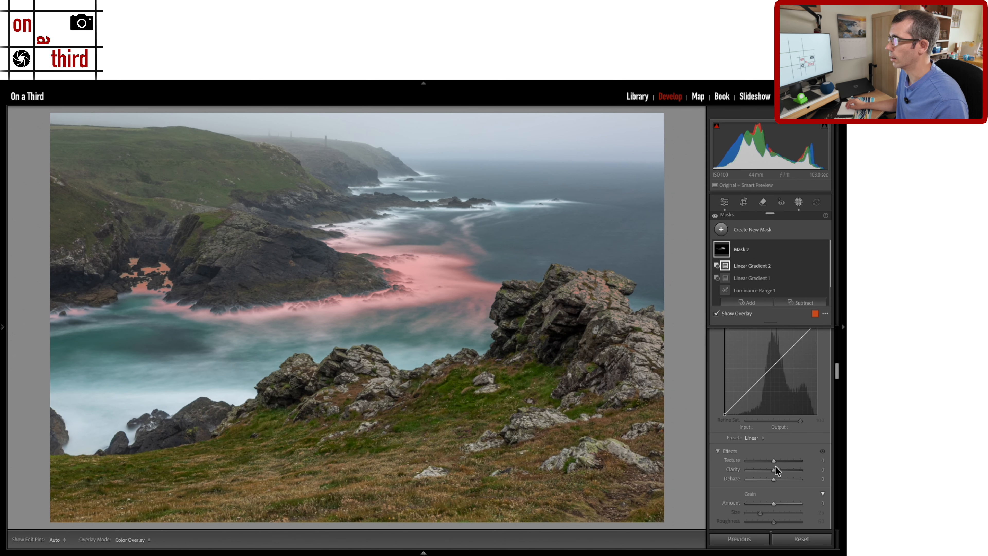
# Darken the masked mid-distance water to -0.52 exposure.
pyautogui.scroll(5, 776, 468)
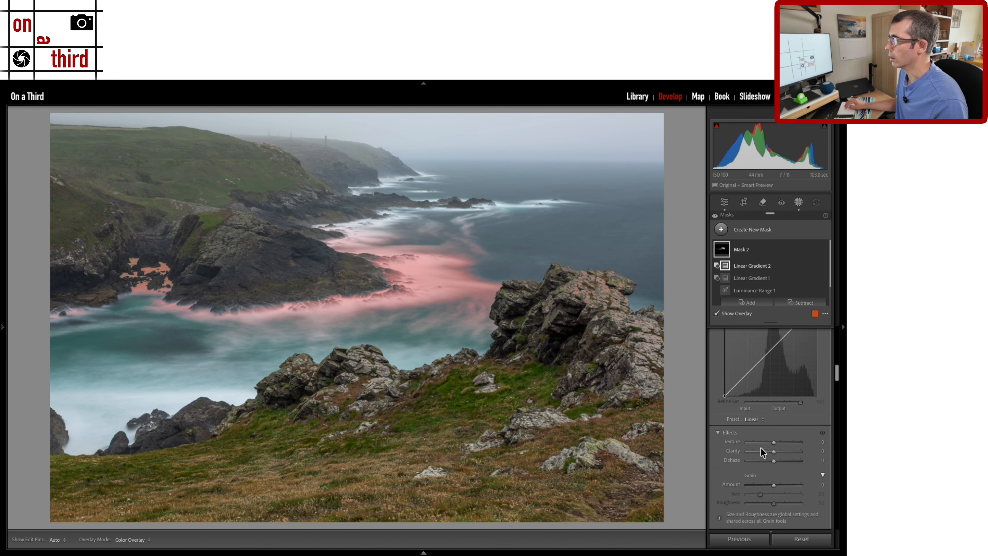
pyautogui.scroll(10, 760, 448)
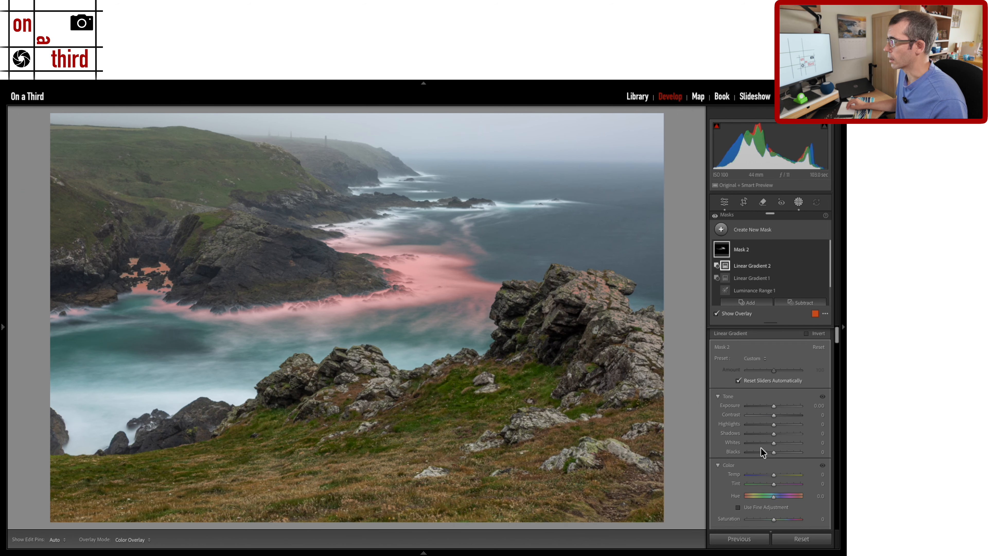
pyautogui.moveTo(772, 404); pyautogui.dragTo(767, 404)
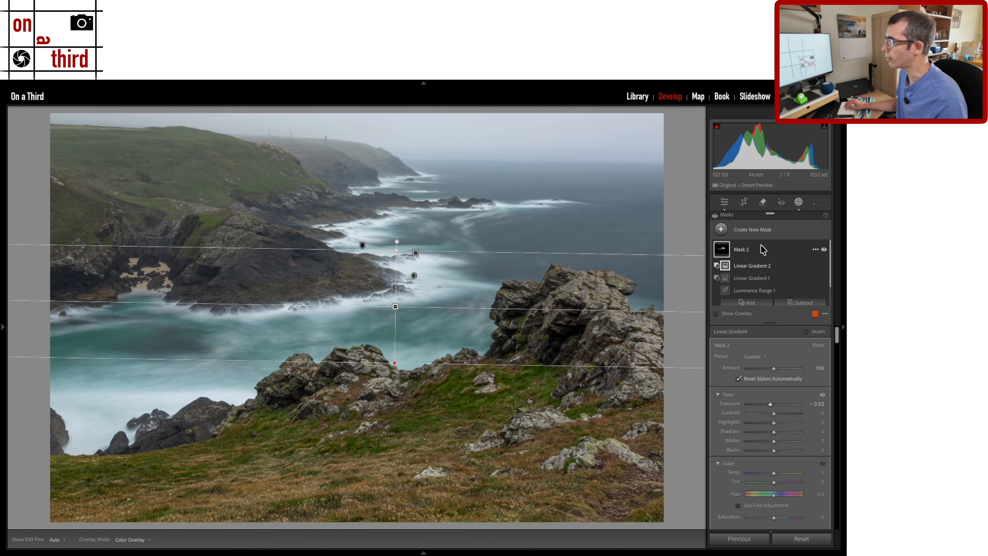
pyautogui.click(722, 229)
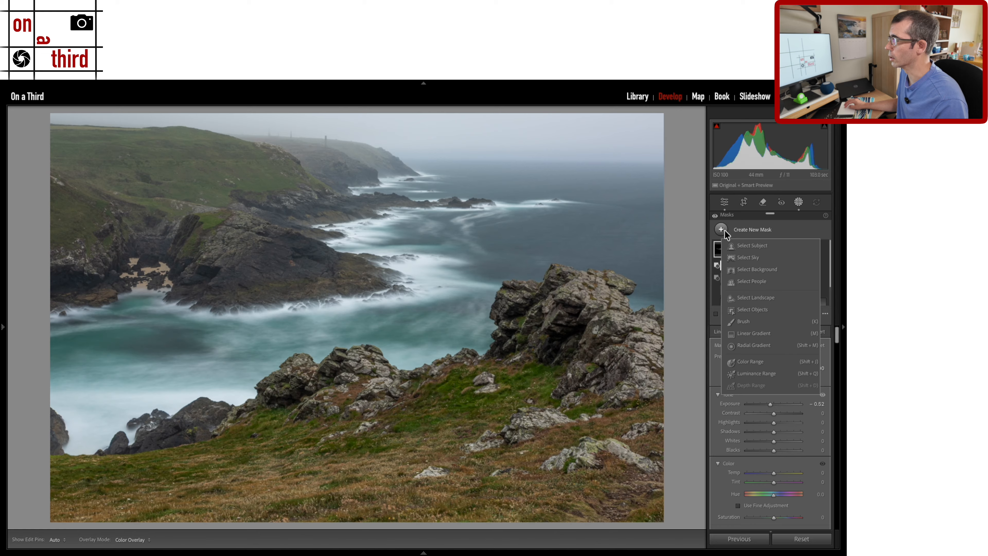
# Create Mask 3 from a sea-sampled luminance range, subtracting a gradient to isolate the lower-left bay.
pyautogui.click(757, 374)
pyautogui.click(96, 433)
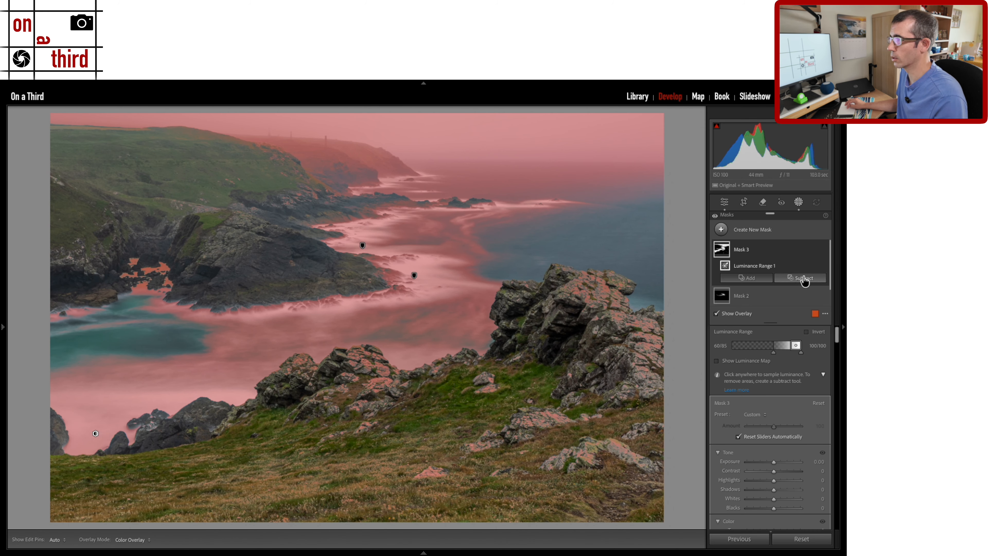
pyautogui.click(802, 278)
pyautogui.click(794, 385)
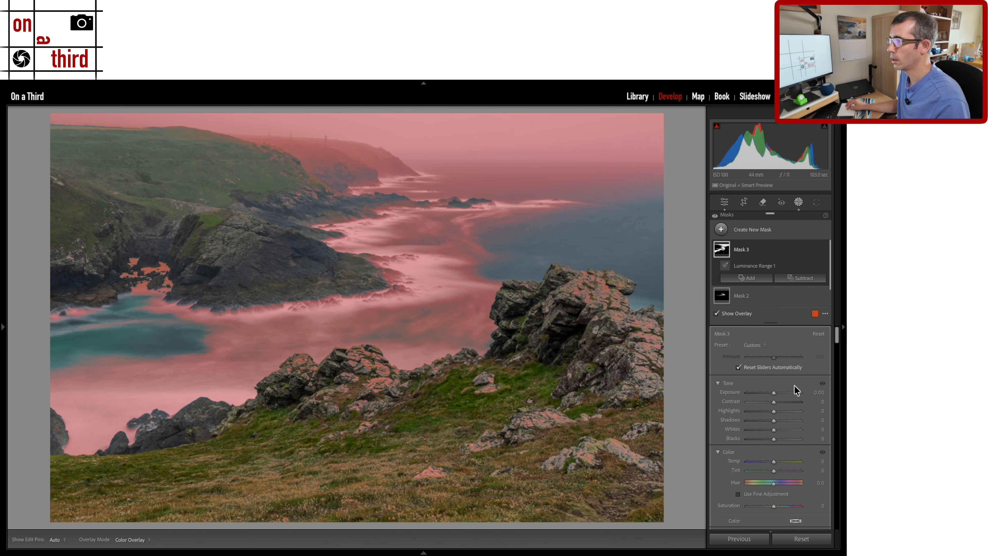
pyautogui.moveTo(273, 343); pyautogui.dragTo(249, 463)
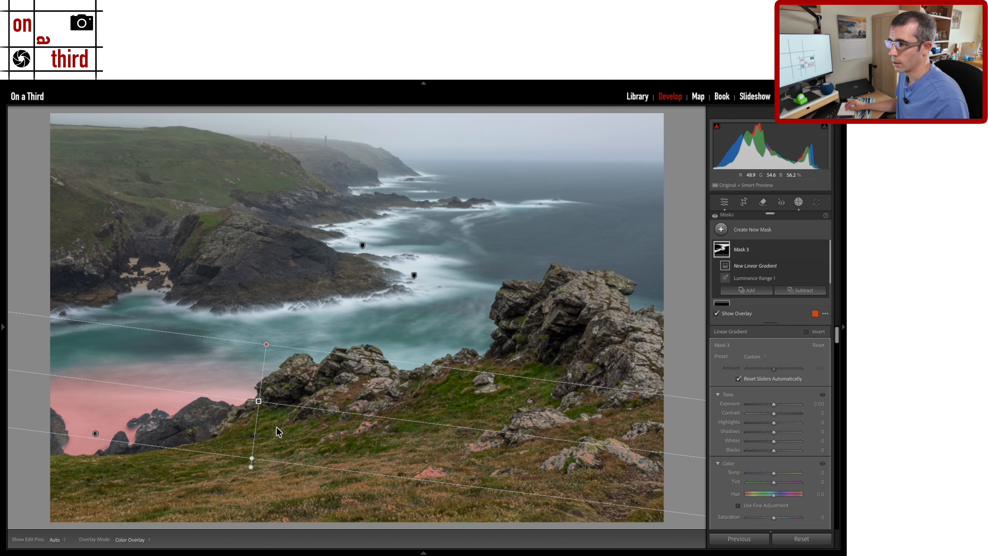
pyautogui.moveTo(287, 347); pyautogui.dragTo(239, 399)
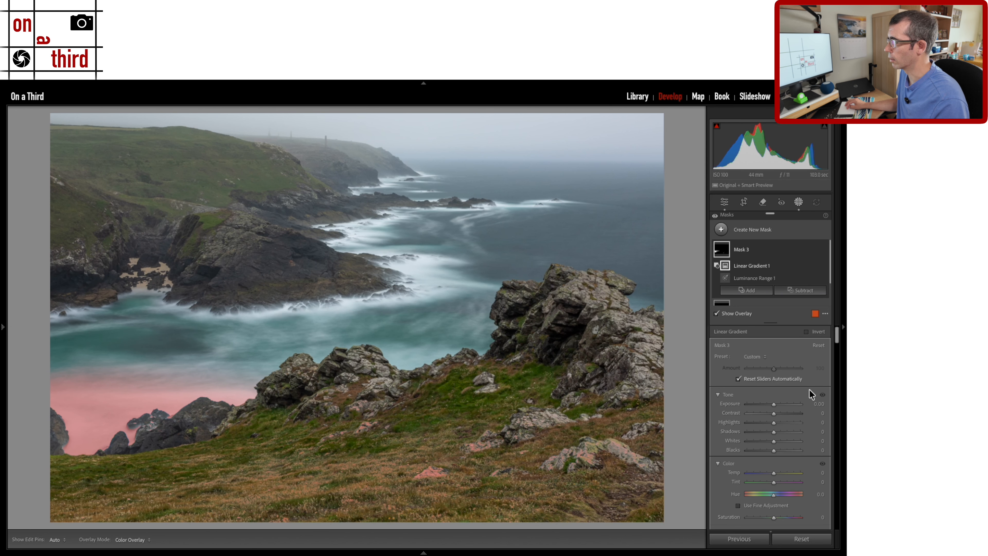
# Darken the lower-left bay water in Mask 3 to -0.47 exposure.
pyautogui.press('o')
pyautogui.moveTo(772, 405); pyautogui.dragTo(768, 406)
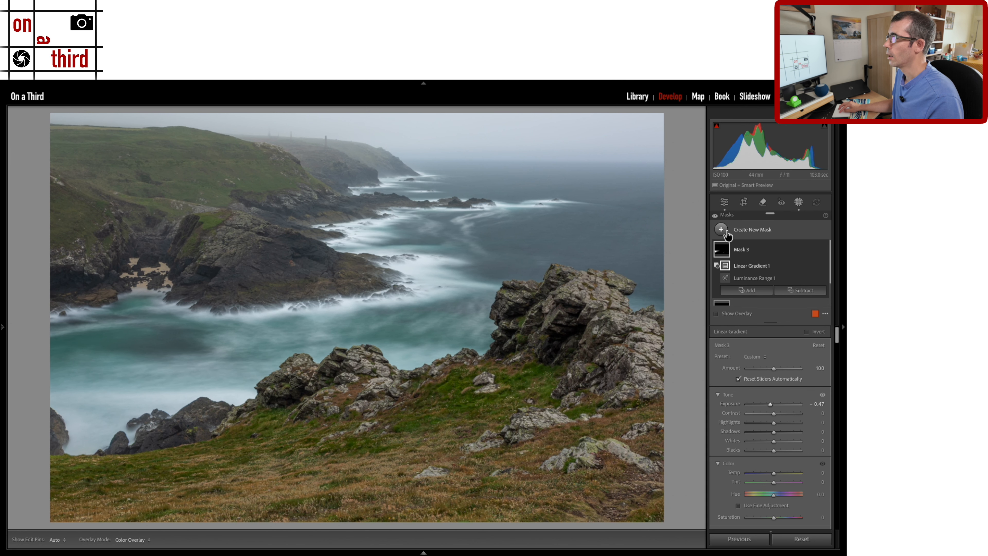
pyautogui.click(722, 206)
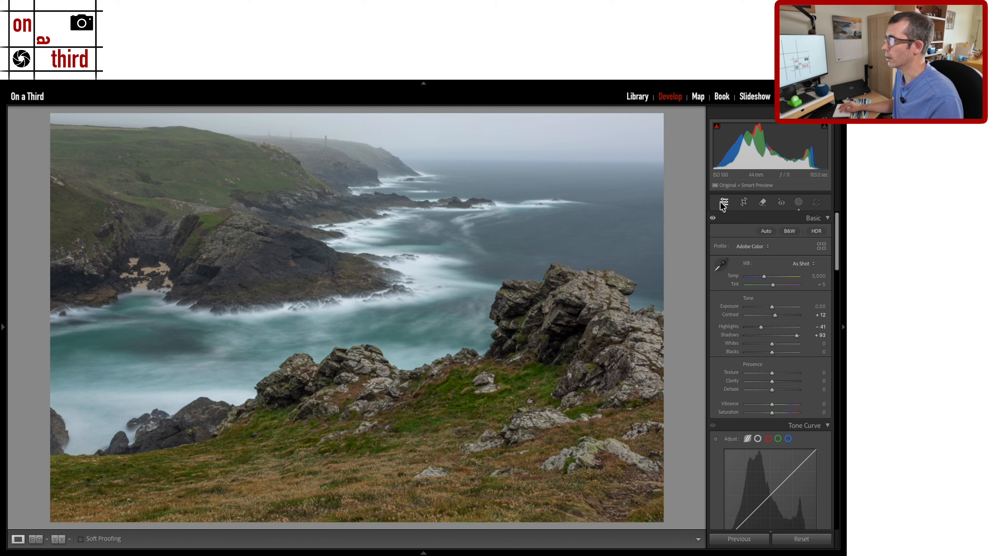
pyautogui.hotkey('shift', 'w')
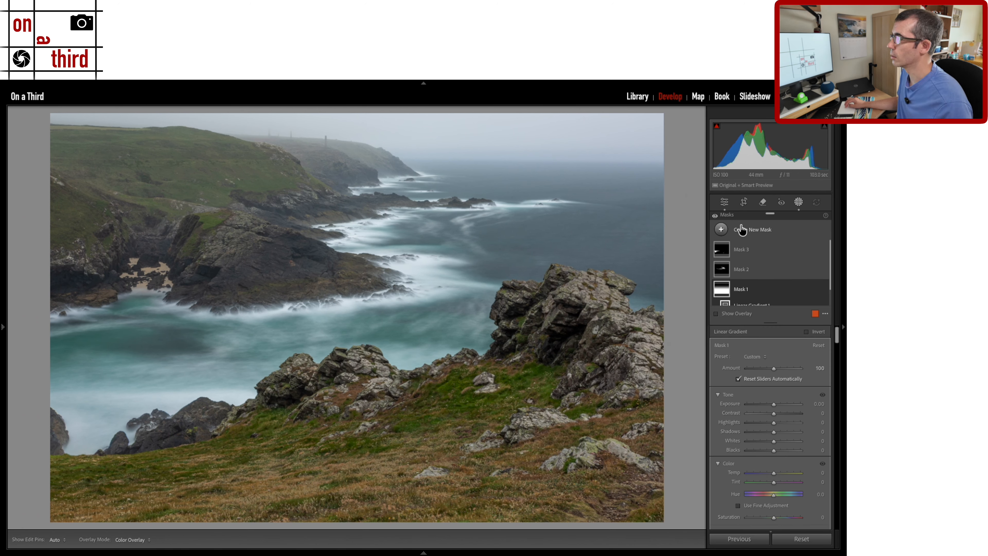
pyautogui.scroll(-5, 785, 364)
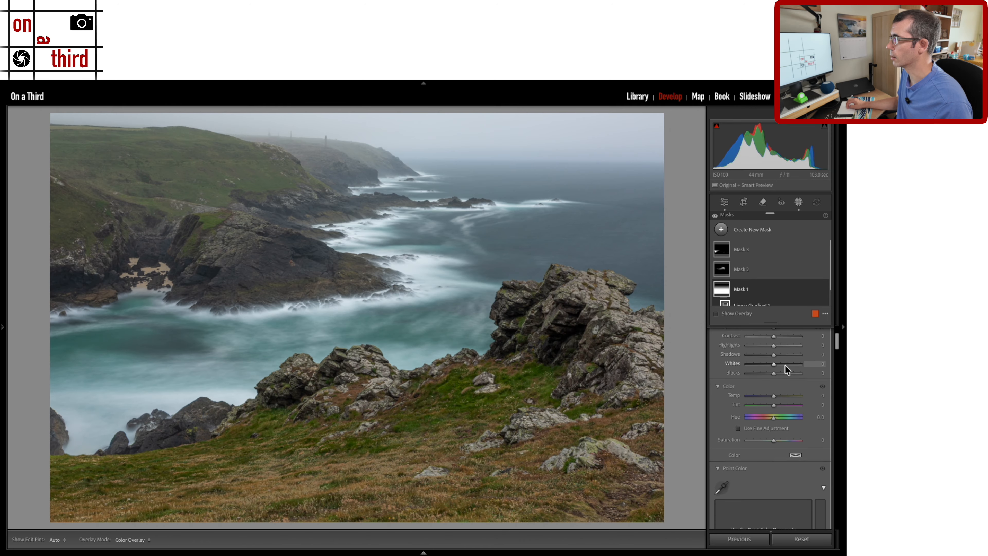
pyautogui.scroll(-3, 785, 368)
pyautogui.scroll(10, 785, 368)
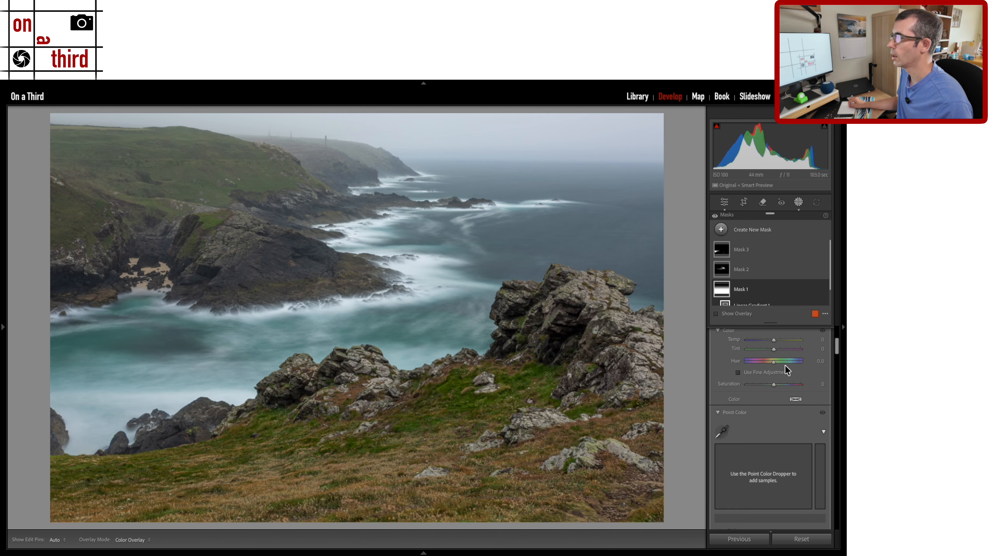
pyautogui.scroll(3, 785, 365)
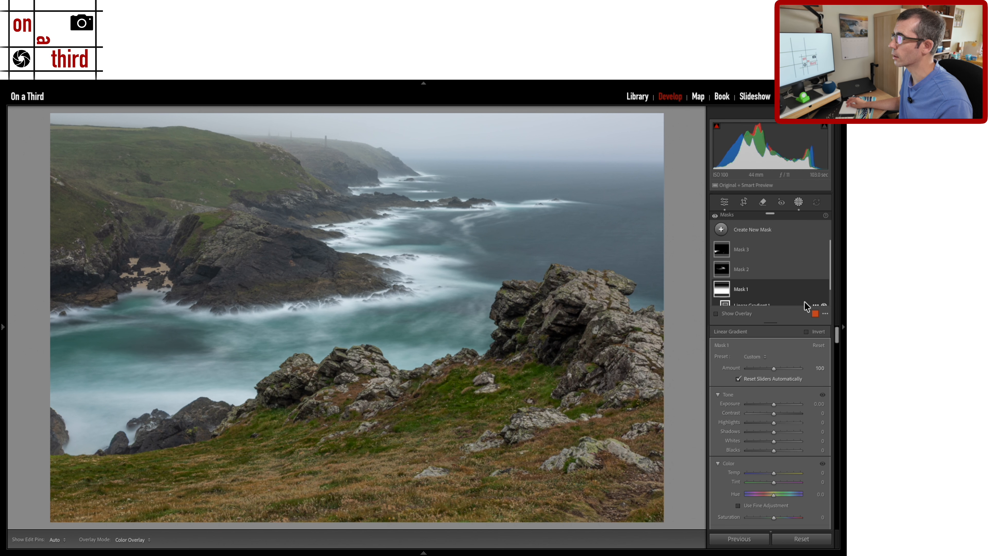
pyautogui.click(723, 230)
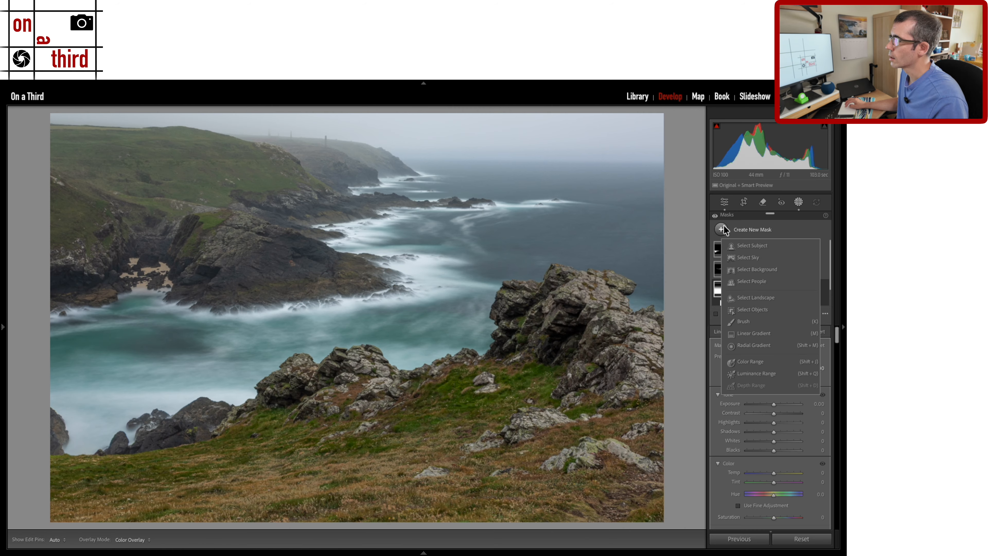
# Add Mask 4 as a linear gradient from the top edge with Dehaze set to -48.
pyautogui.click(749, 335)
pyautogui.moveTo(364, 114); pyautogui.dragTo(363, 357)
pyautogui.scroll(-5, 791, 398)
pyautogui.scroll(-8, 793, 403)
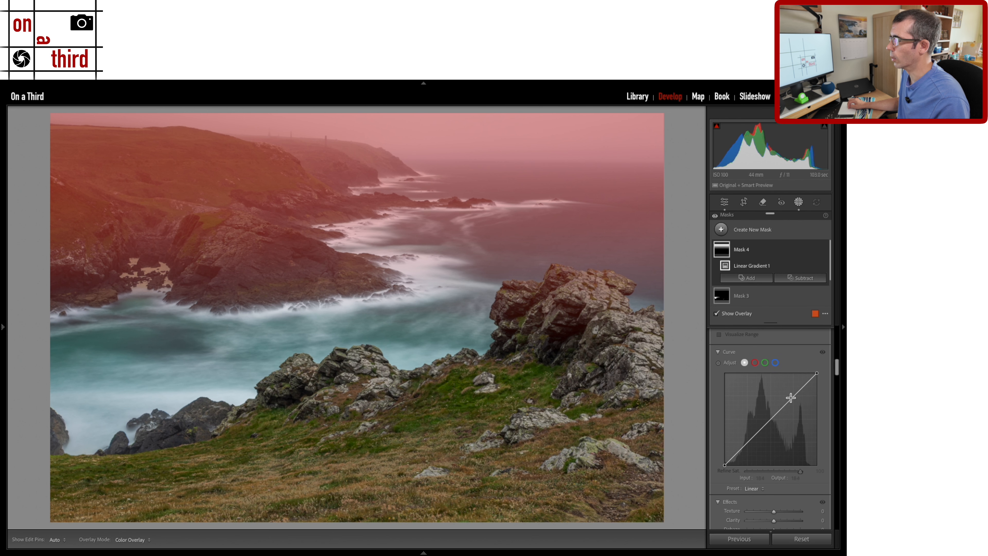
pyautogui.scroll(1, 782, 420)
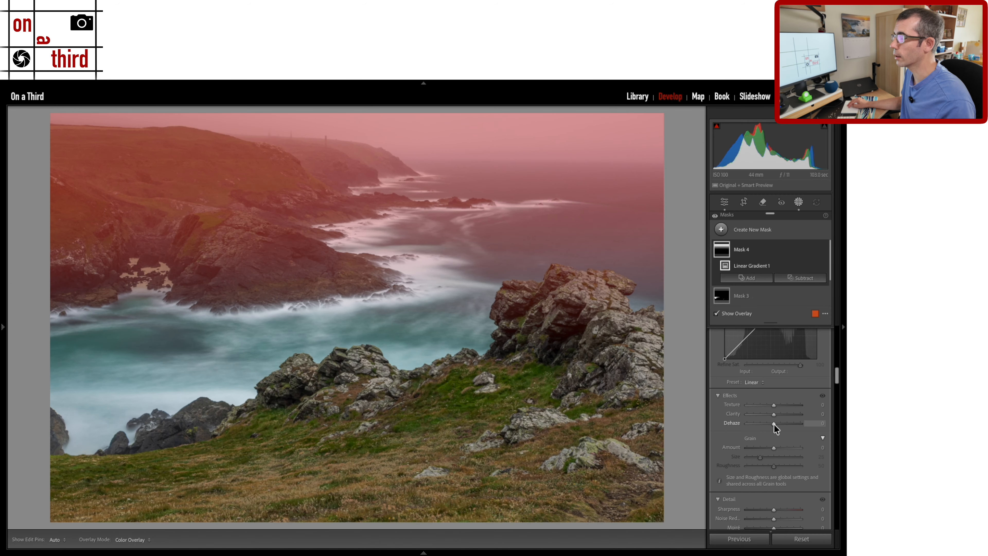
pyautogui.press('o')
pyautogui.moveTo(773, 424); pyautogui.dragTo(787, 426)
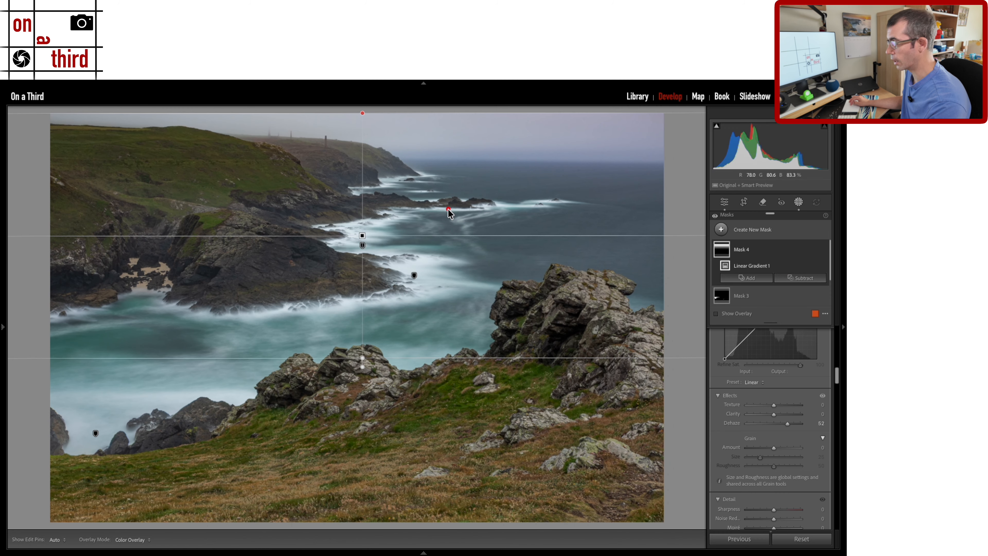
pyautogui.press('ctrl')
pyautogui.press('ctrl')
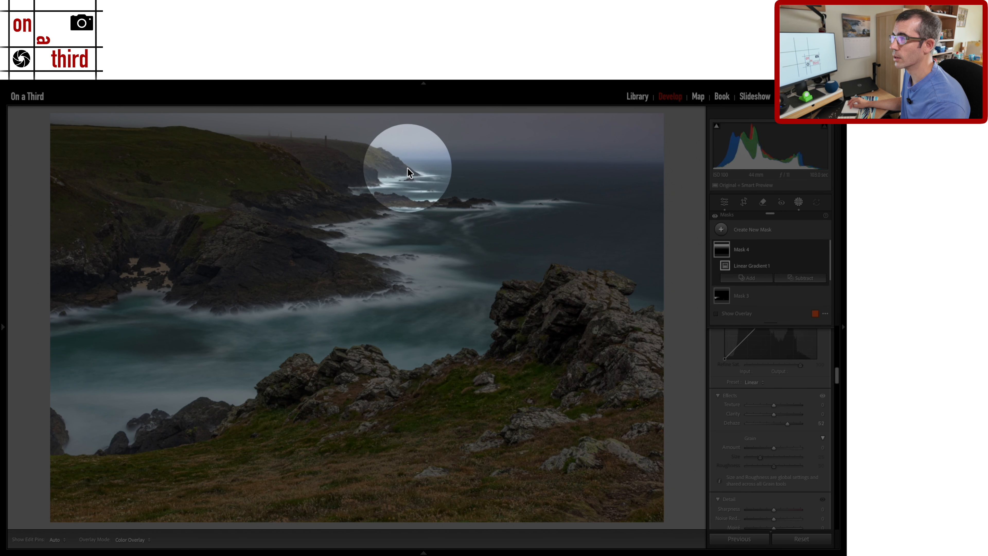
pyautogui.press('ctrl')
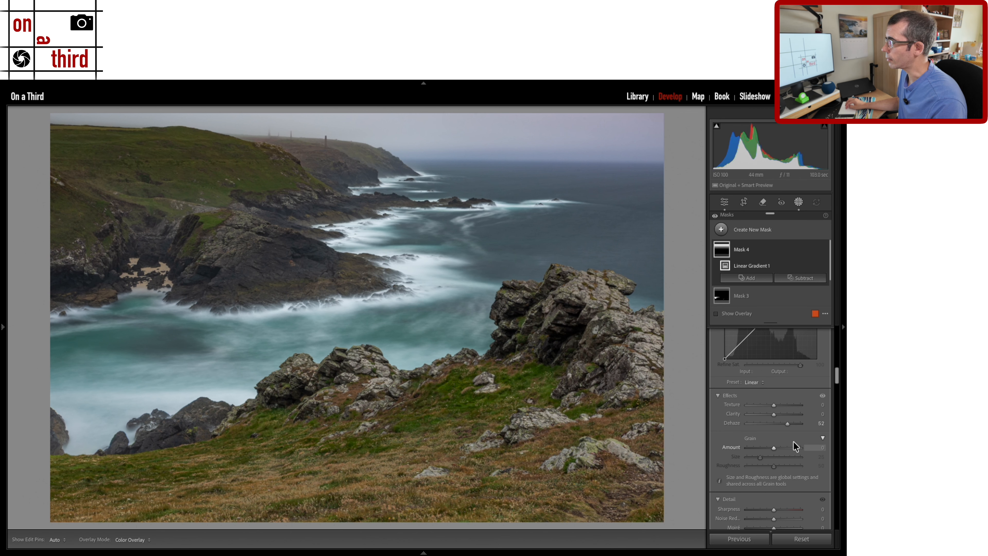
pyautogui.moveTo(787, 425); pyautogui.dragTo(761, 423)
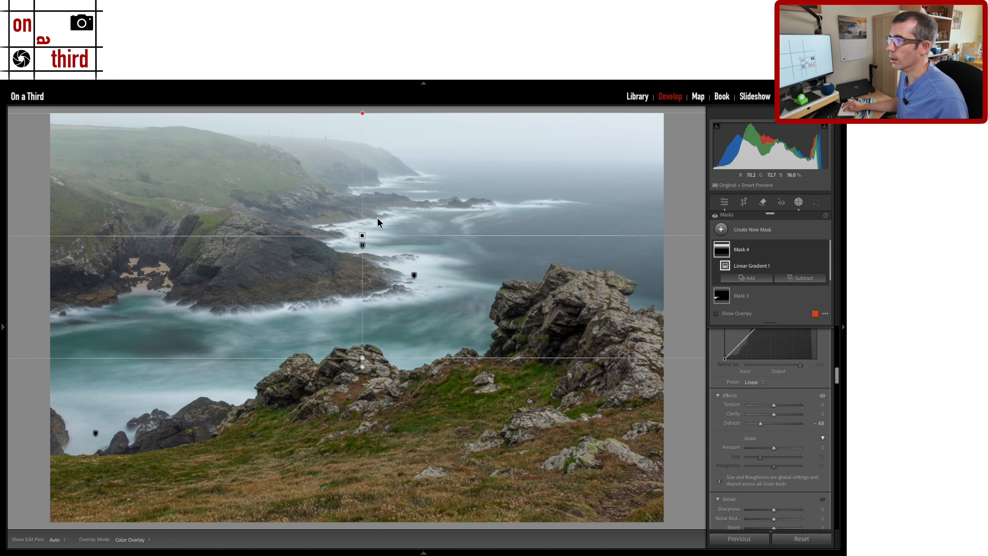
# Reposition Mask 4's gradient lines, shifting the gradient up toward the horizon.
pyautogui.moveTo(363, 234)
pyautogui.moveTo(361, 355); pyautogui.dragTo(362, 330)
pyautogui.moveTo(358, 113); pyautogui.dragTo(362, 148)
pyautogui.moveTo(361, 240)
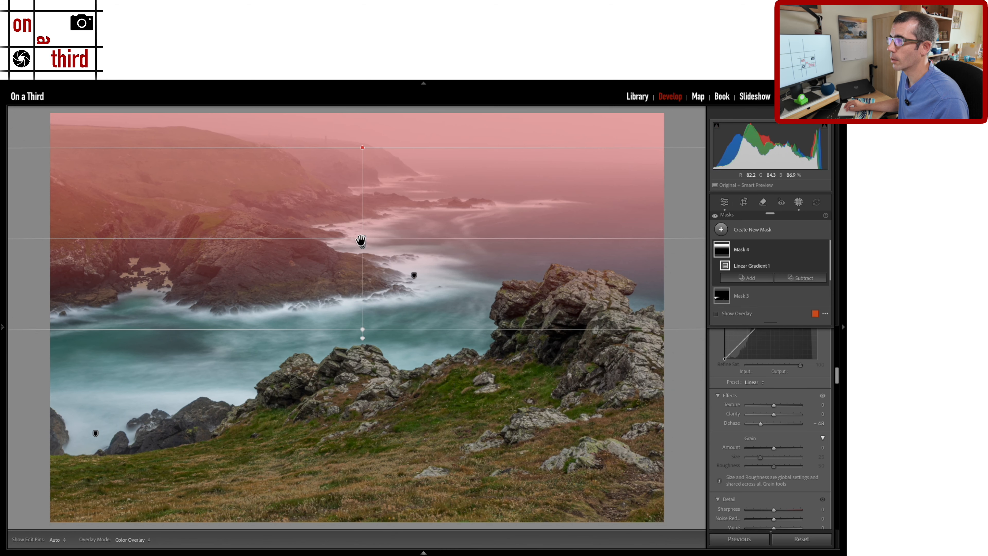
pyautogui.moveTo(361, 241); pyautogui.dragTo(362, 204)
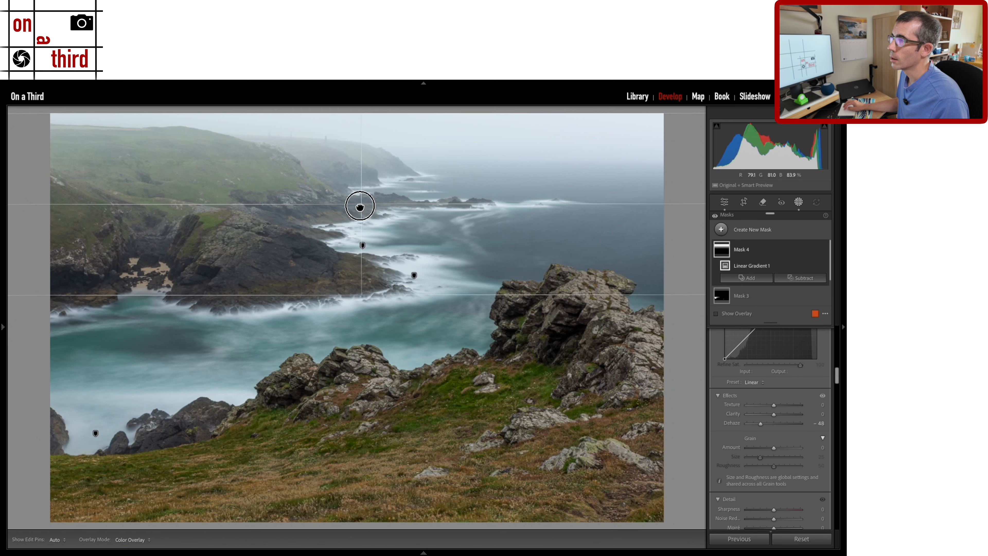
# Raise Mask 4's Exposure to +0.17 and toggle the mask off and on to compare.
pyautogui.scroll(-3, 781, 412)
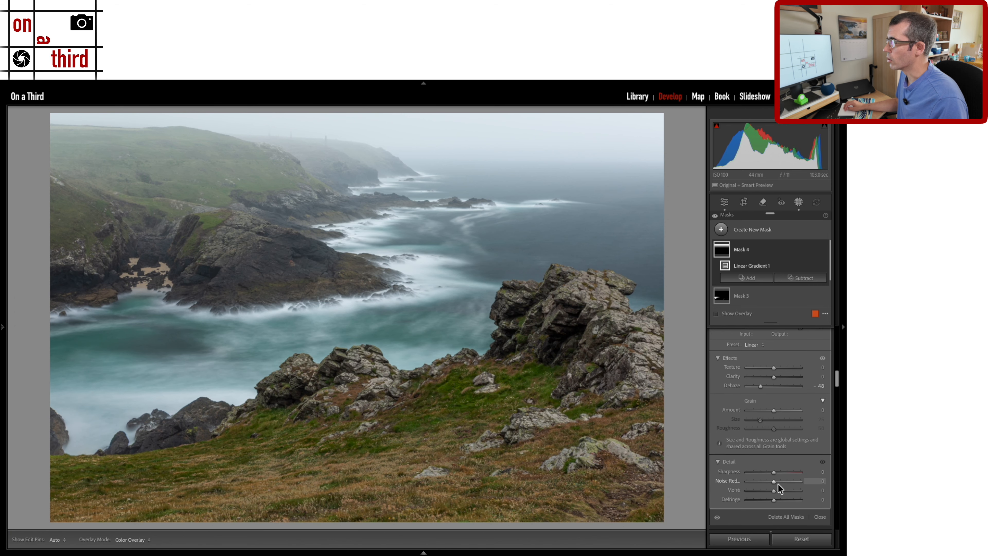
pyautogui.scroll(5, 779, 484)
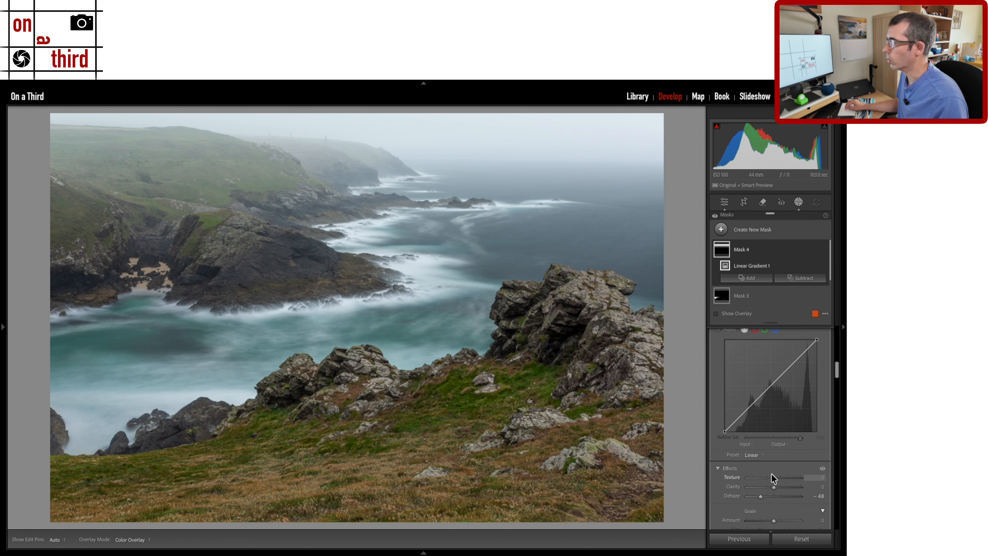
pyautogui.scroll(5, 769, 454)
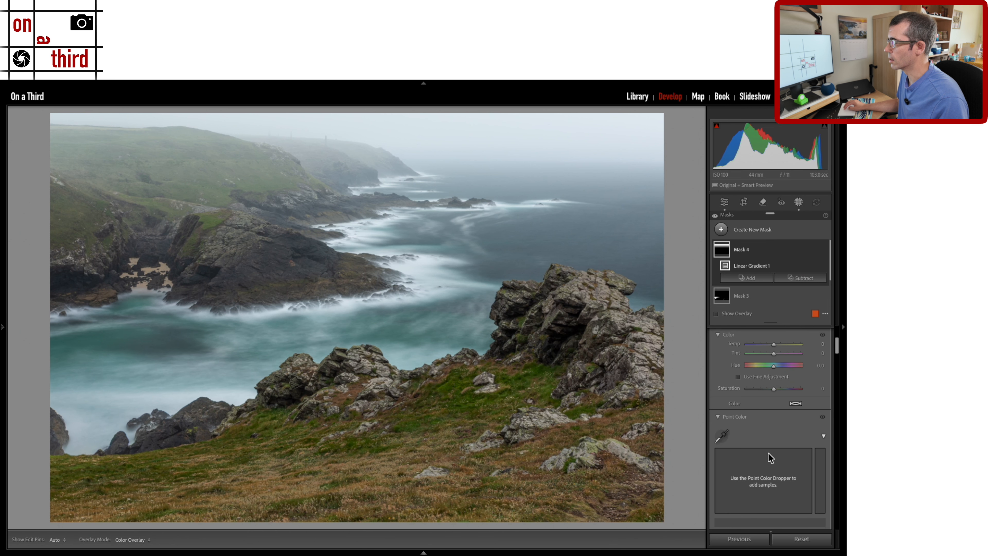
pyautogui.scroll(3, 768, 453)
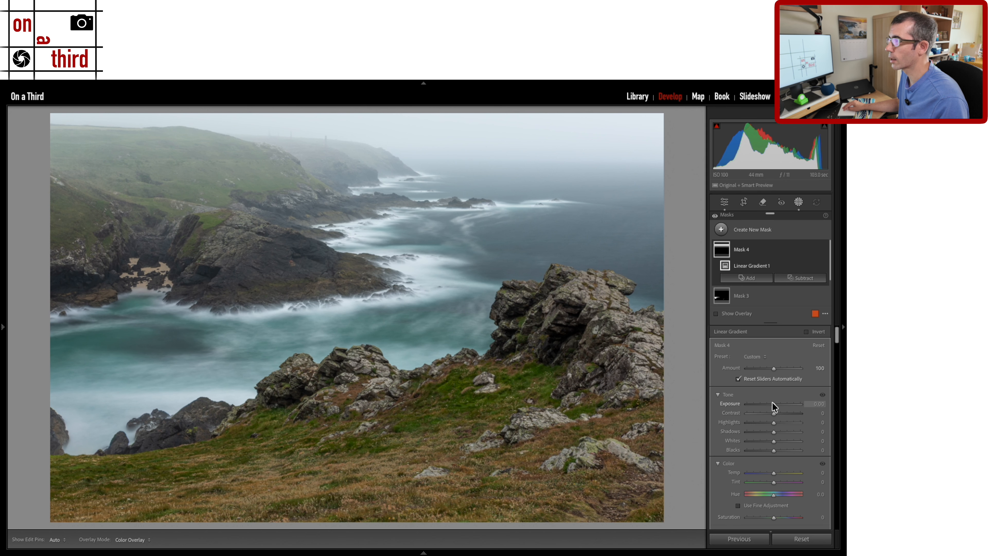
pyautogui.scroll(5, 775, 406)
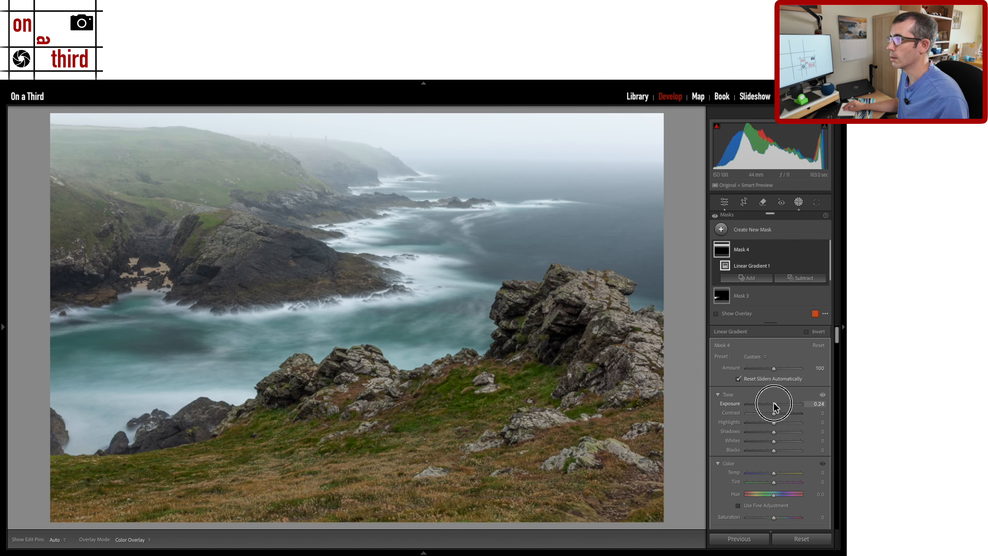
pyautogui.scroll(1, 772, 403)
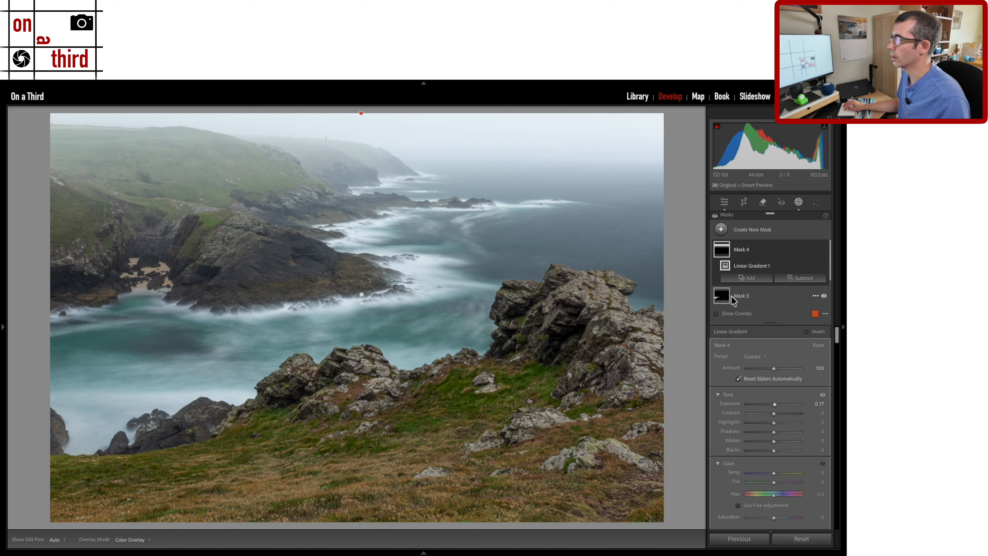
pyautogui.click(825, 249)
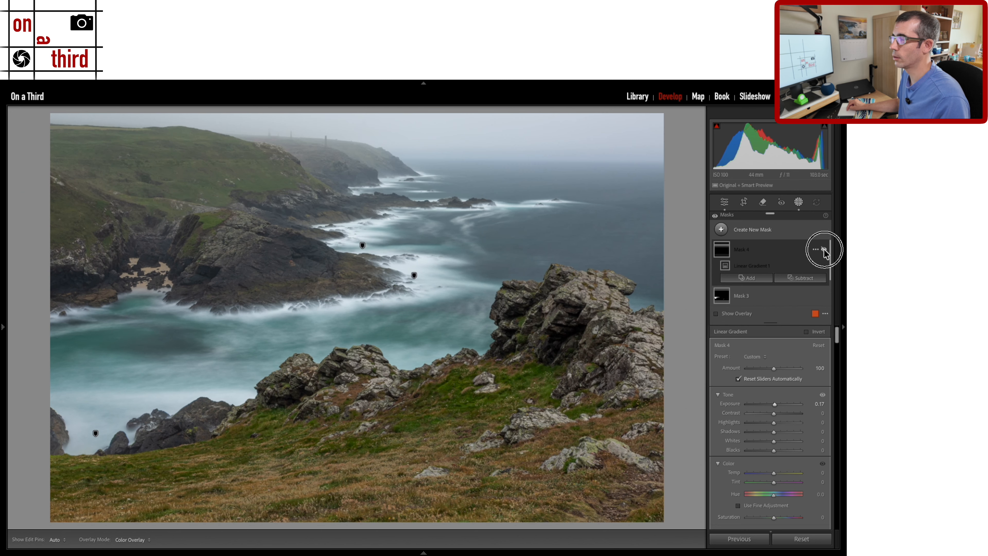
pyautogui.click(825, 250)
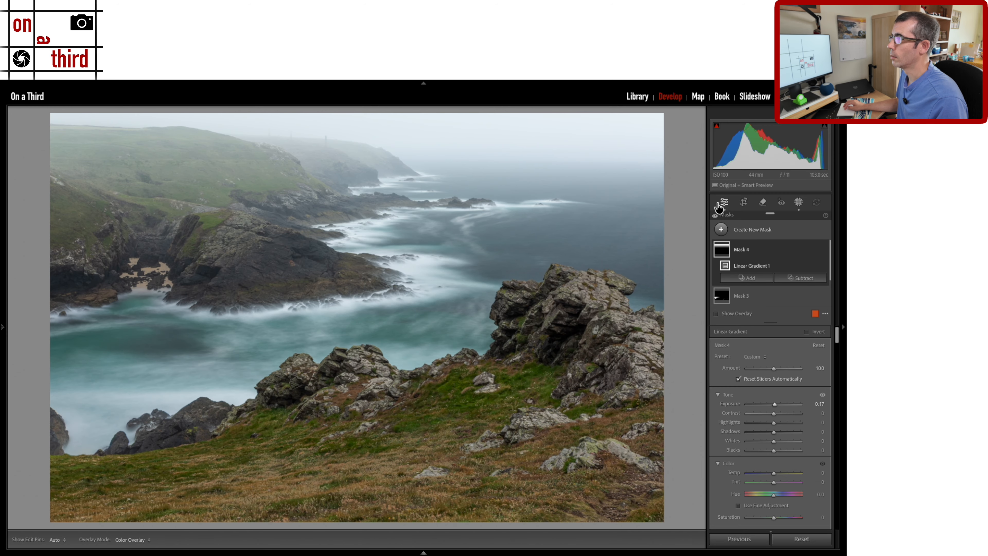
# Level the horizon with the Angle tool, rotating the photo by -0.21°.
pyautogui.click(745, 203)
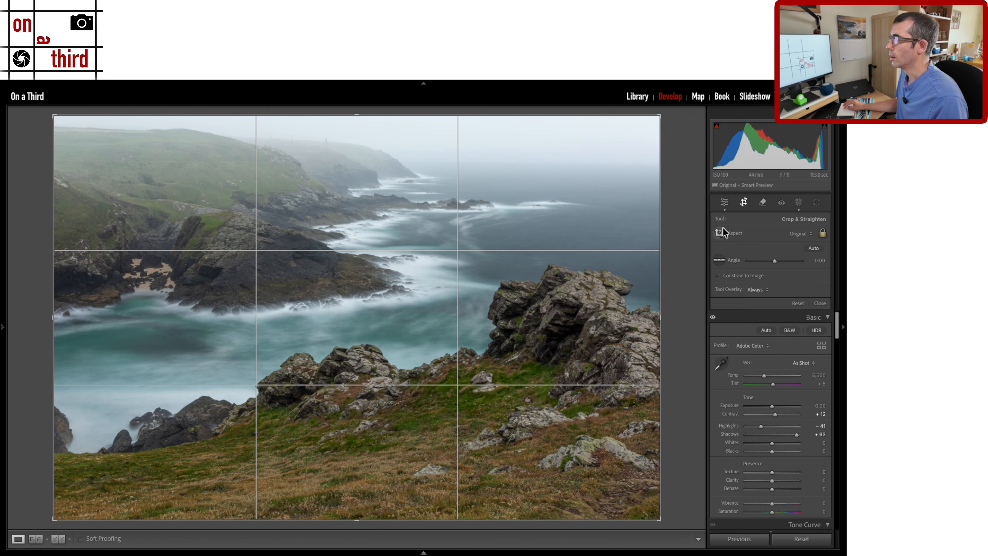
pyautogui.click(720, 261)
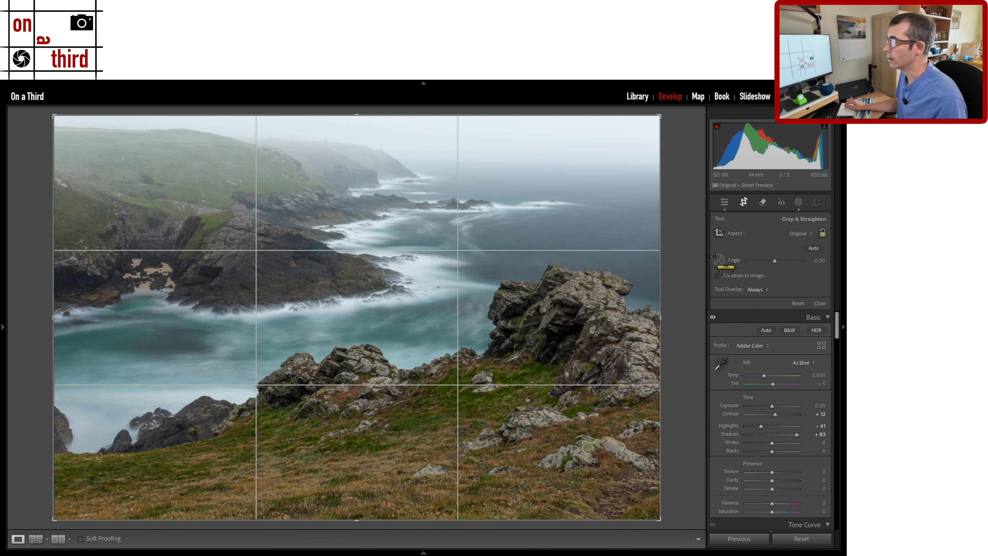
pyautogui.moveTo(412, 162)
pyautogui.mouseDown()
pyautogui.moveTo(695, 170)
pyautogui.moveTo(681, 146)
pyautogui.moveTo(686, 163)
pyautogui.mouseUp()
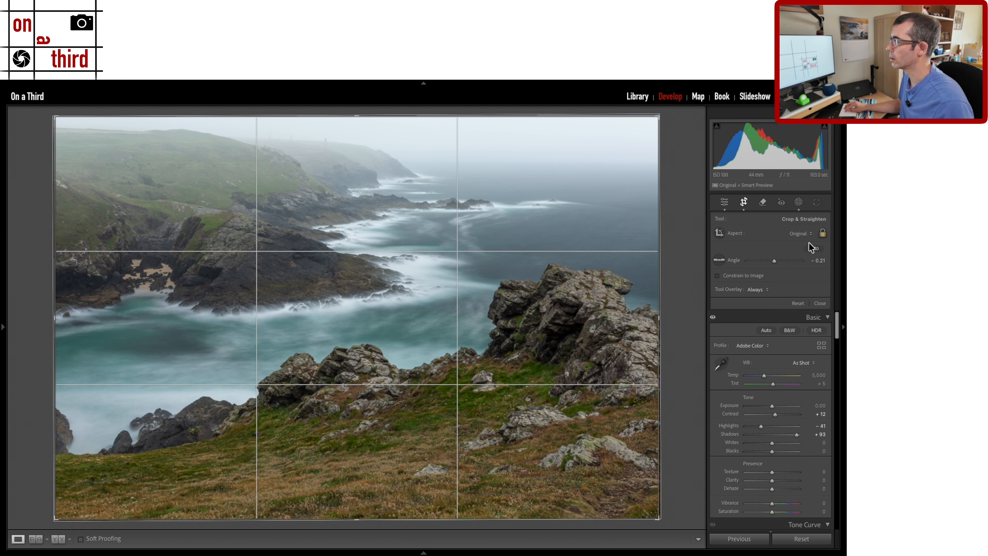
# Crop to a 16 x 10 aspect ratio framed around the coastline and apply it.
pyautogui.click(800, 234)
pyautogui.click(801, 319)
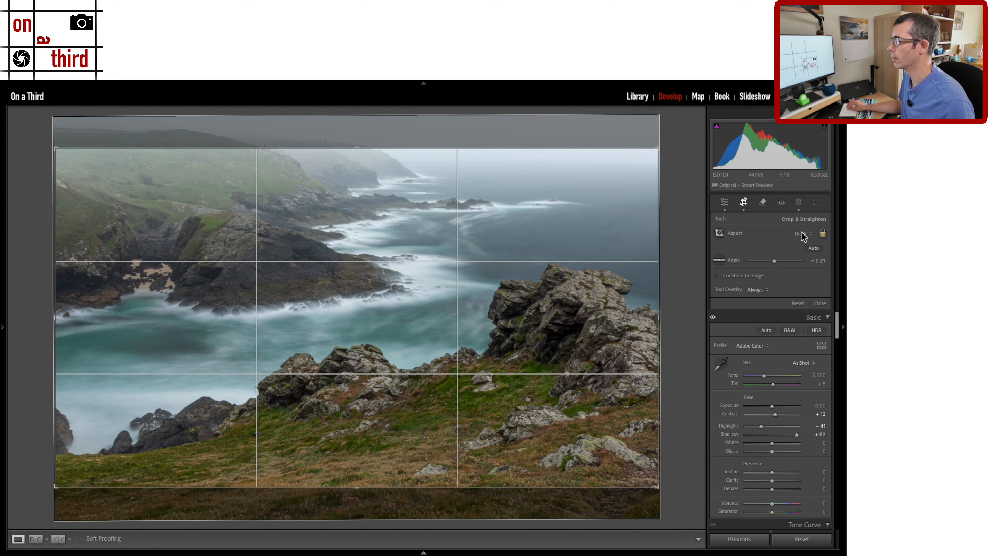
pyautogui.click(794, 232)
pyautogui.click(754, 246)
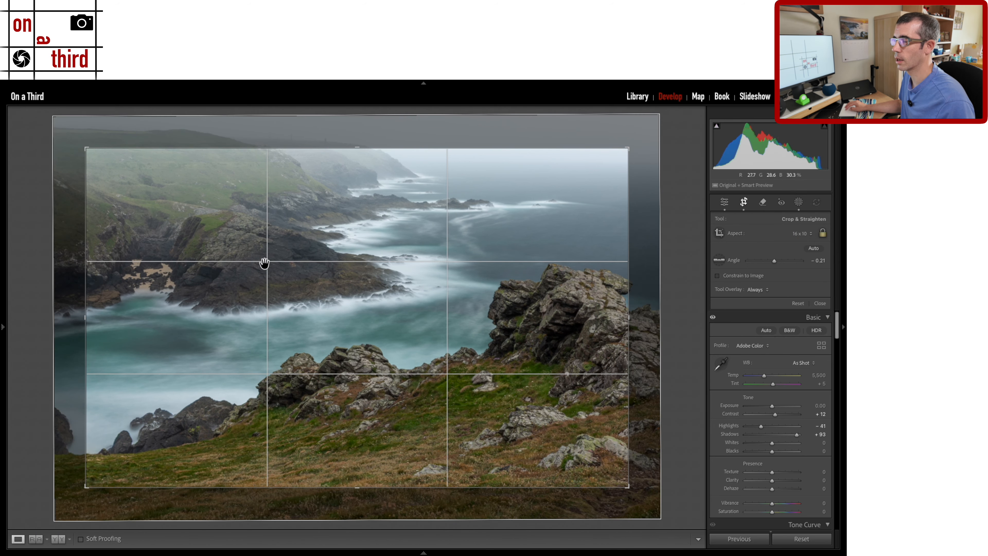
pyautogui.moveTo(242, 256); pyautogui.dragTo(274, 287)
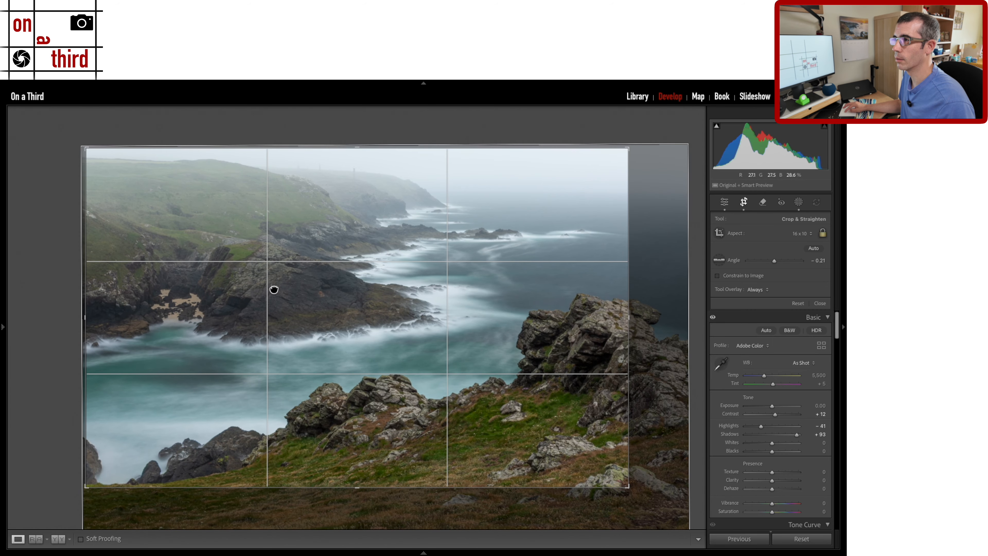
pyautogui.moveTo(630, 491); pyautogui.dragTo(660, 505)
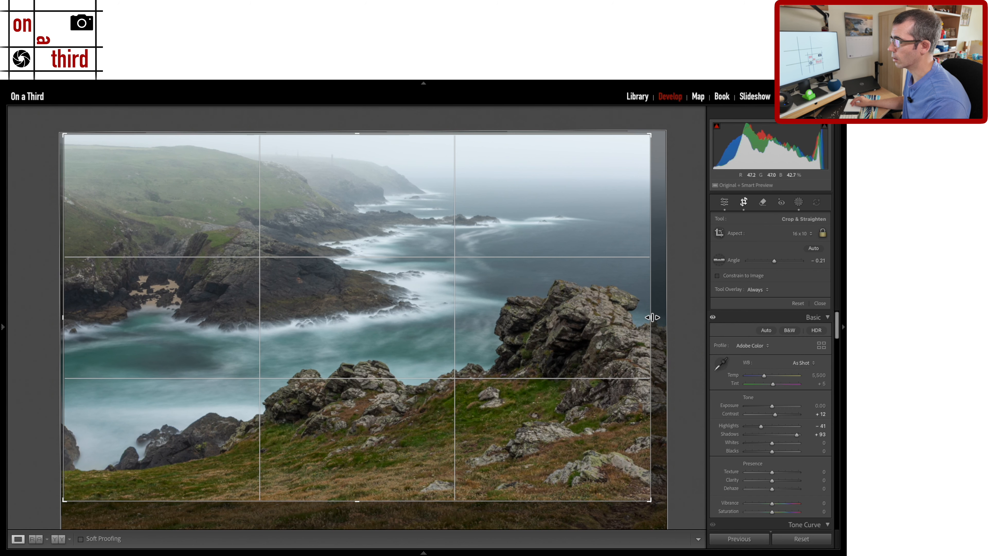
pyautogui.moveTo(653, 317); pyautogui.dragTo(645, 318)
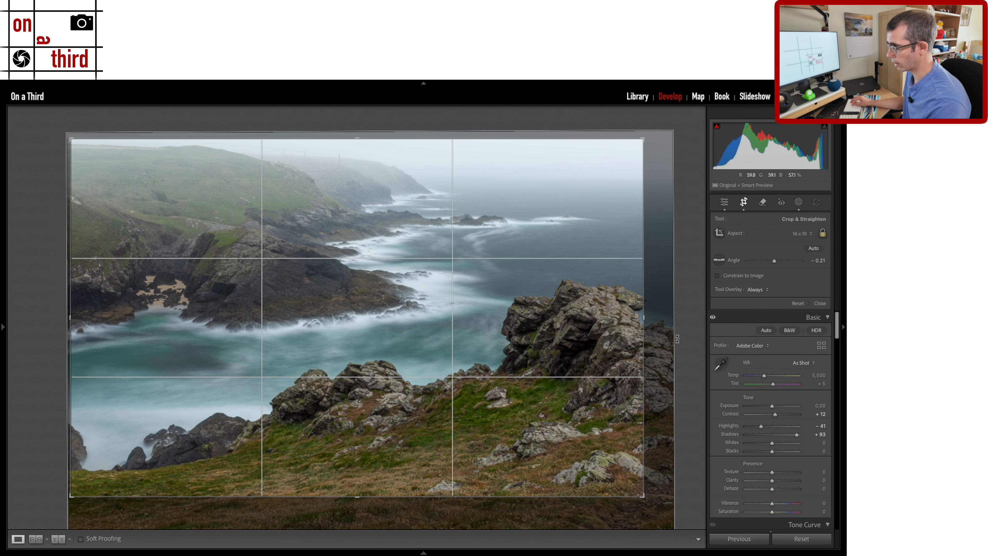
pyautogui.moveTo(648, 324)
pyautogui.mouseDown()
pyautogui.moveTo(636, 323)
pyautogui.moveTo(655, 327)
pyautogui.mouseUp()
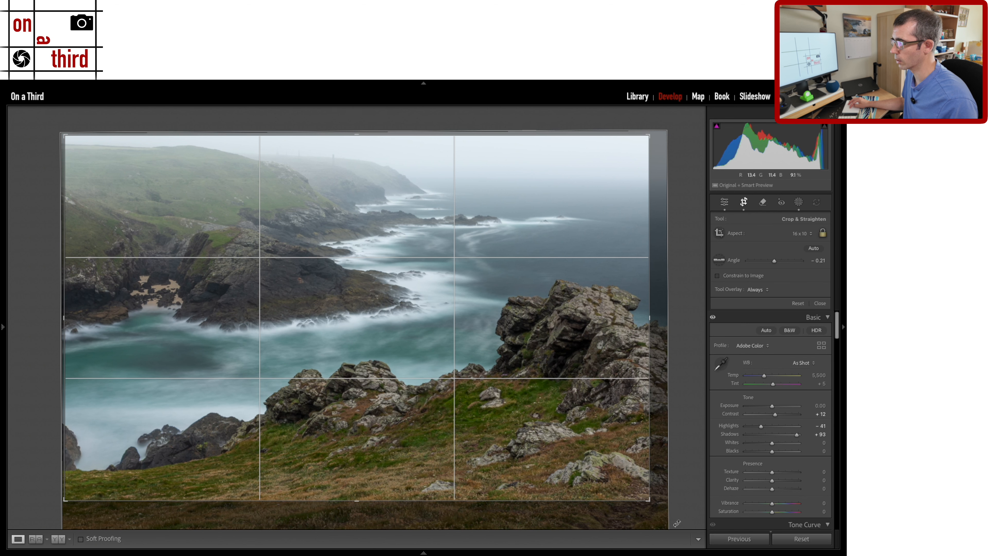
pyautogui.moveTo(623, 471); pyautogui.dragTo(655, 406)
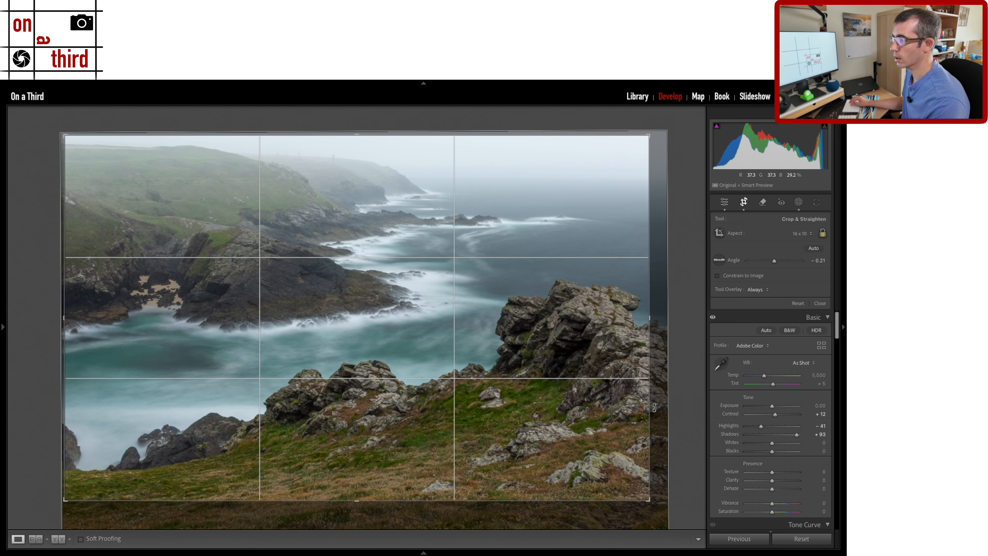
pyautogui.press('Return')
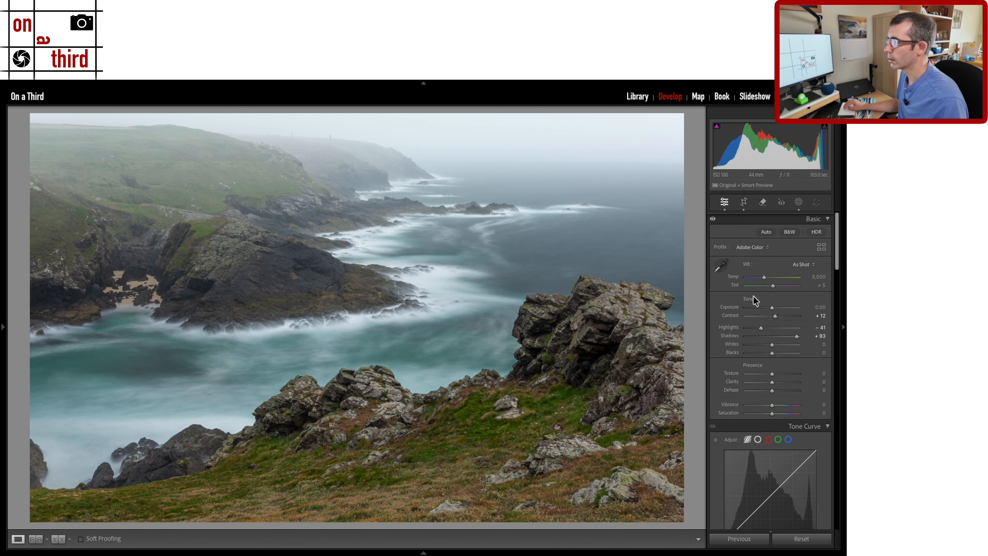
# Warm Temp slightly to 5,643 and ease Saturation from -12 to -8.
pyautogui.moveTo(762, 278); pyautogui.dragTo(763, 278)
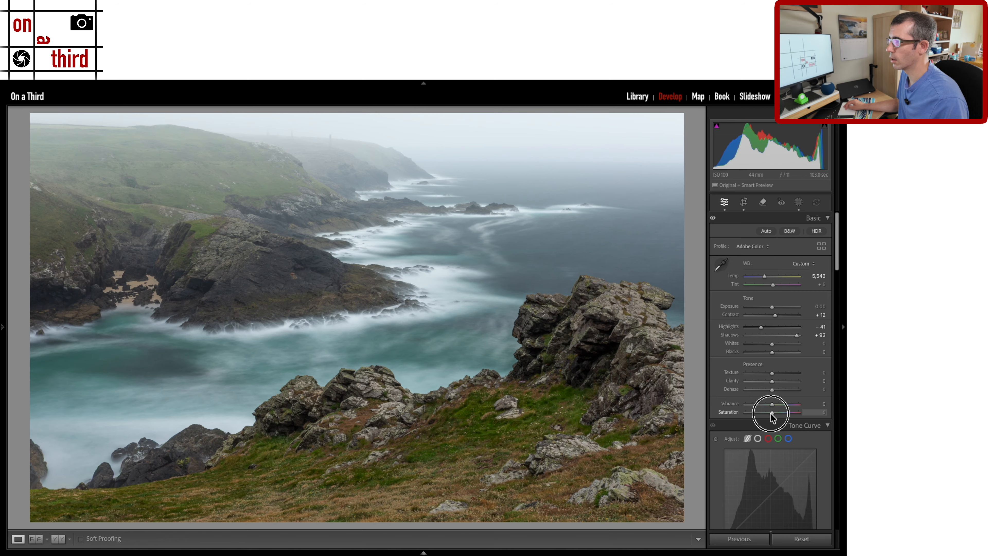
pyautogui.moveTo(767, 415); pyautogui.dragTo(770, 414)
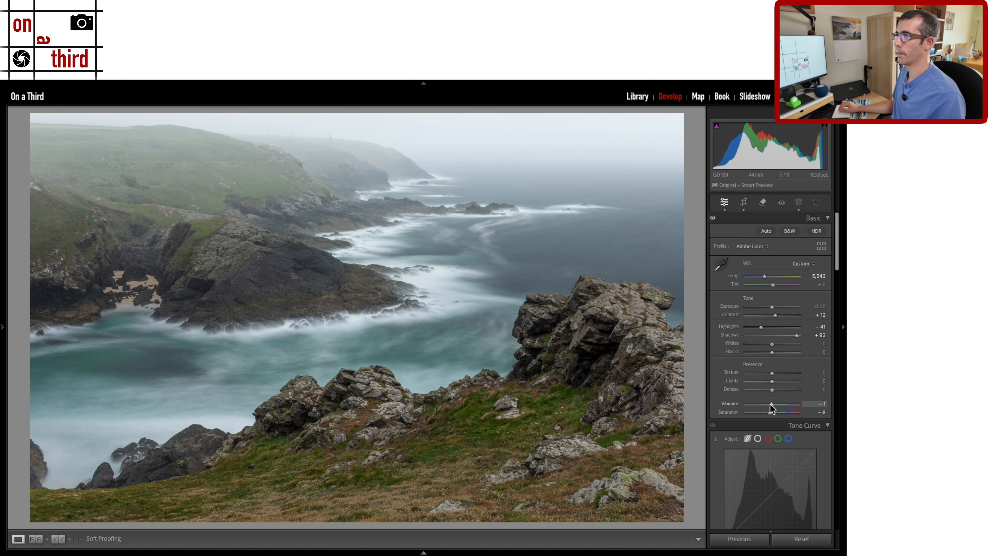
pyautogui.scroll(-5, 770, 404)
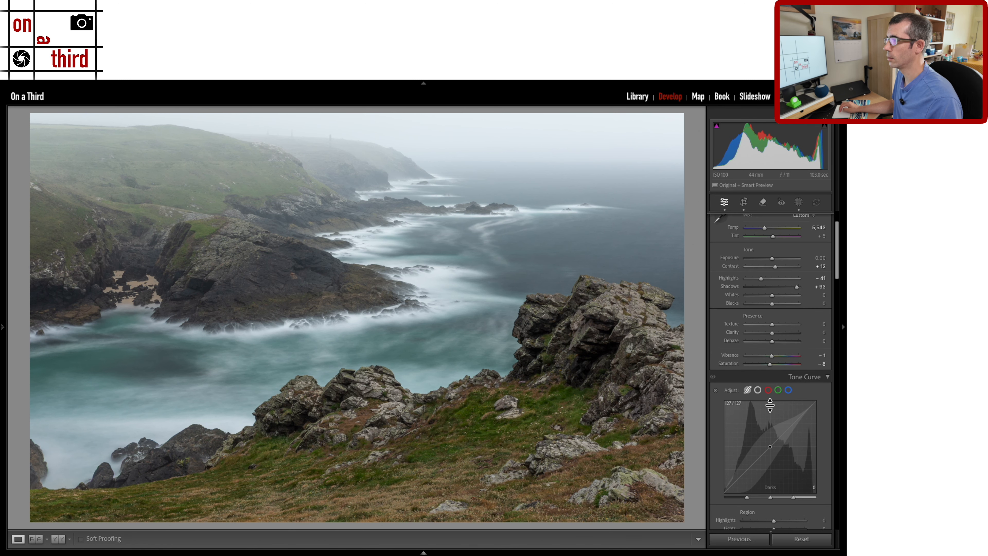
# Boost Blue saturation to +23 and brighten Aqua luminance to +29 in the HSL mixer.
pyautogui.scroll(-6, 770, 404)
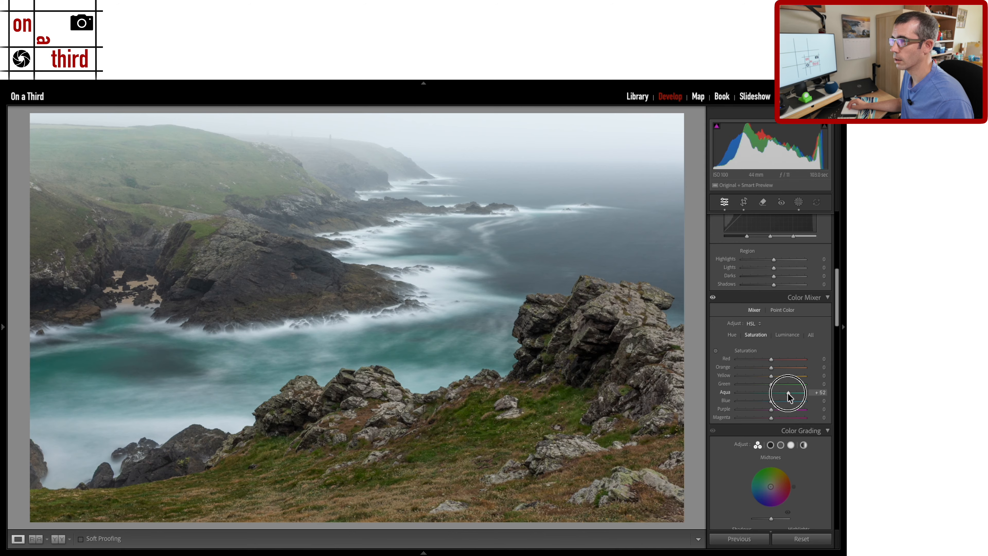
pyautogui.moveTo(775, 401); pyautogui.dragTo(779, 401)
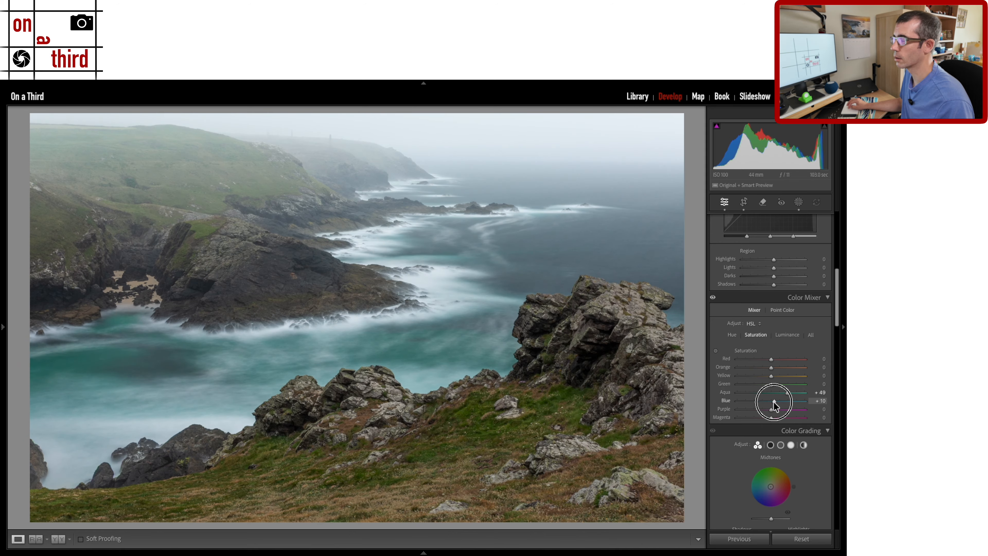
pyautogui.click(787, 335)
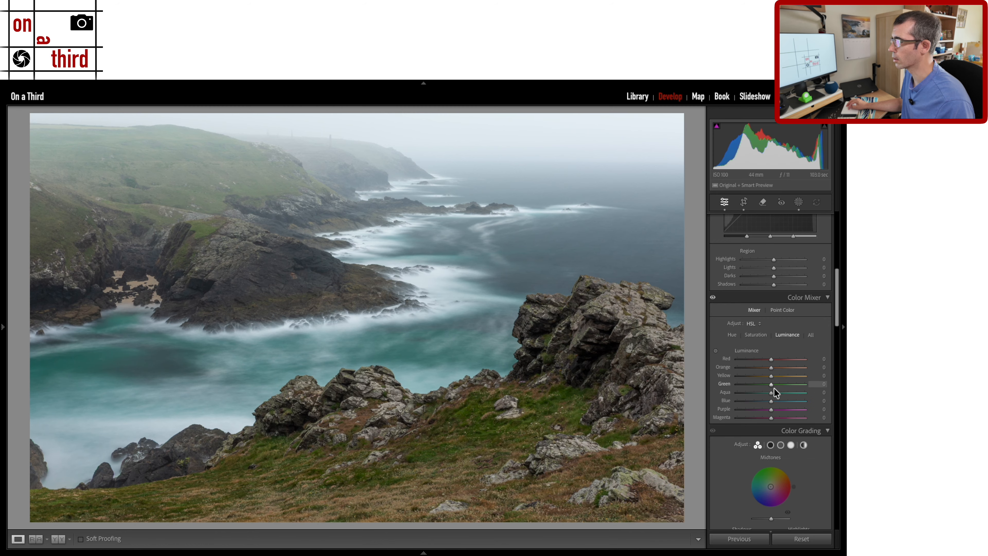
pyautogui.moveTo(771, 392)
pyautogui.mouseDown()
pyautogui.moveTo(780, 394)
pyautogui.moveTo(773, 402)
pyautogui.mouseUp()
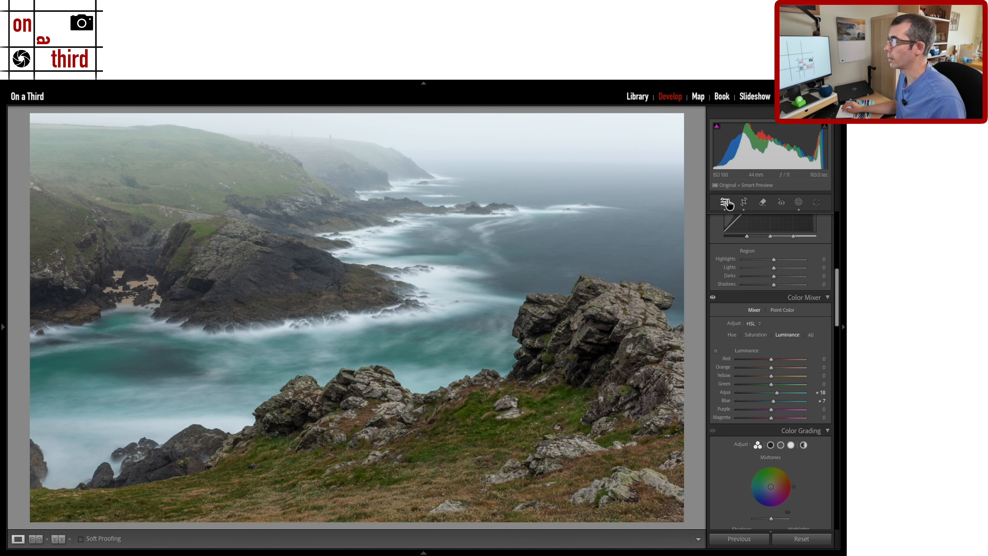
# Zoom to 1:1 on the rocks to preview sharpening detail.
pyautogui.scroll(-10, 791, 437)
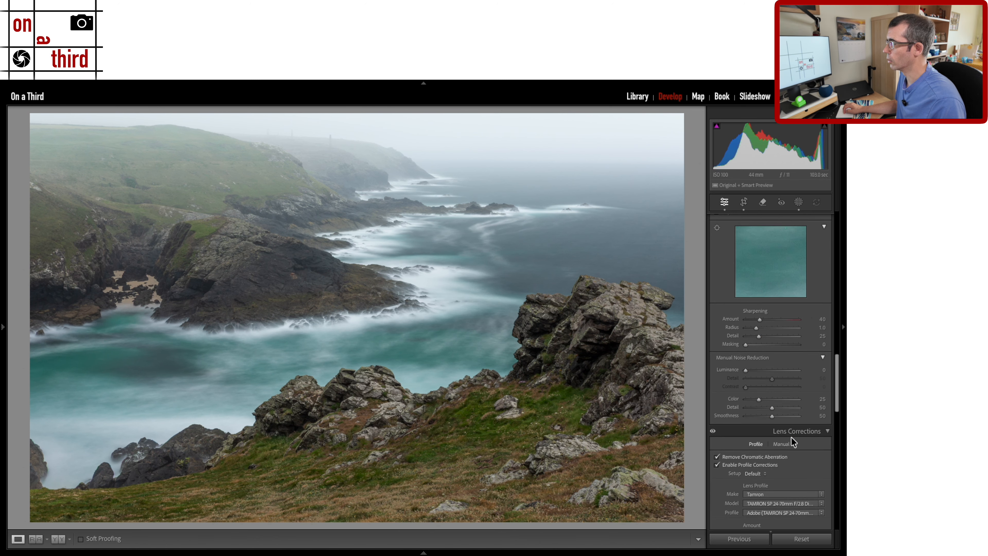
pyautogui.scroll(1, 792, 436)
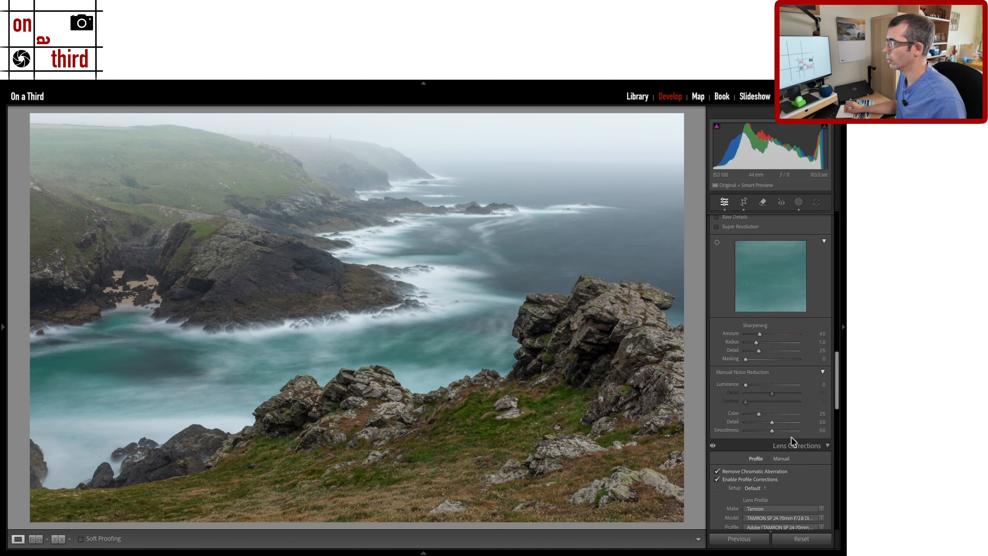
pyautogui.click(717, 245)
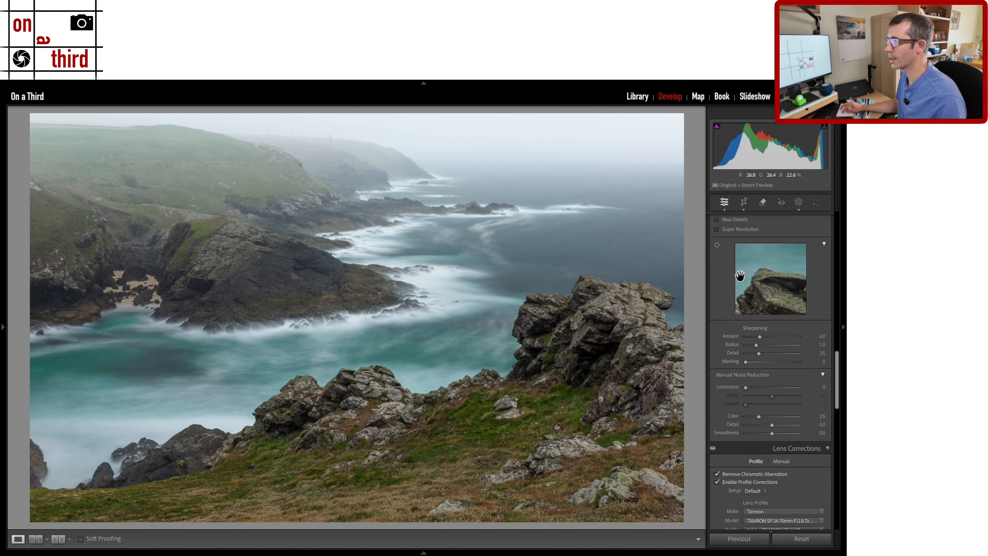
pyautogui.click(352, 381)
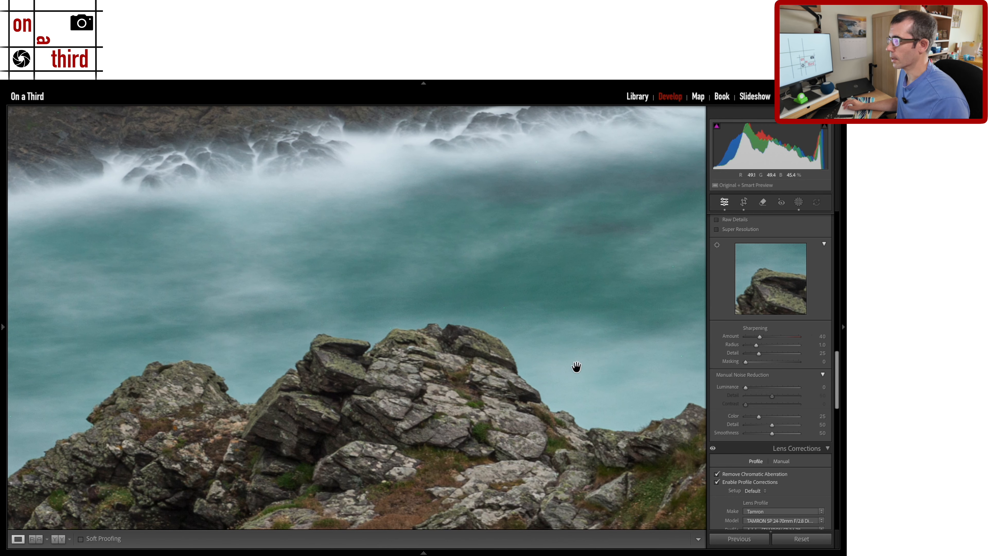
# Set Sharpening Amount 94 and Masking 62, then zoom out to compare before and after.
pyautogui.moveTo(759, 337); pyautogui.dragTo(780, 345)
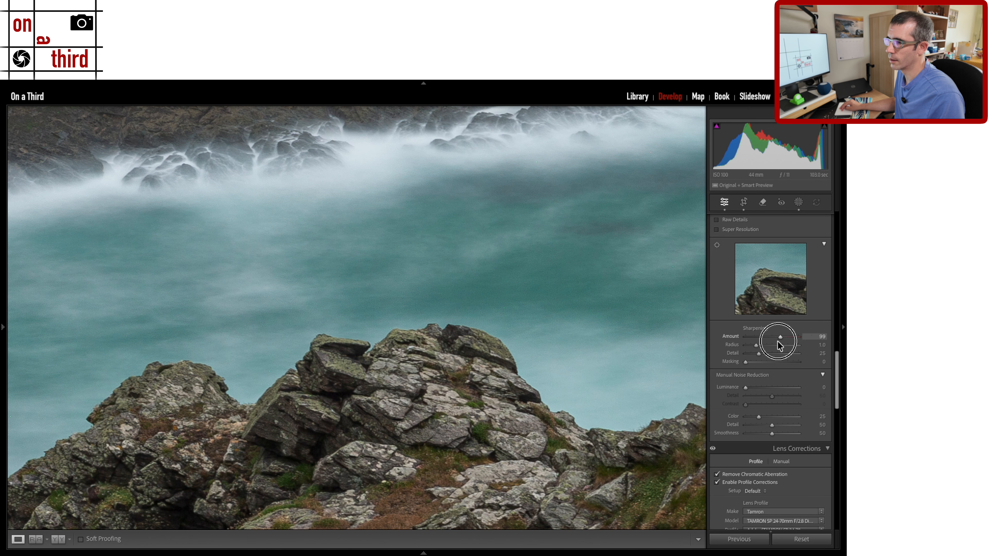
pyautogui.moveTo(779, 342); pyautogui.dragTo(778, 377)
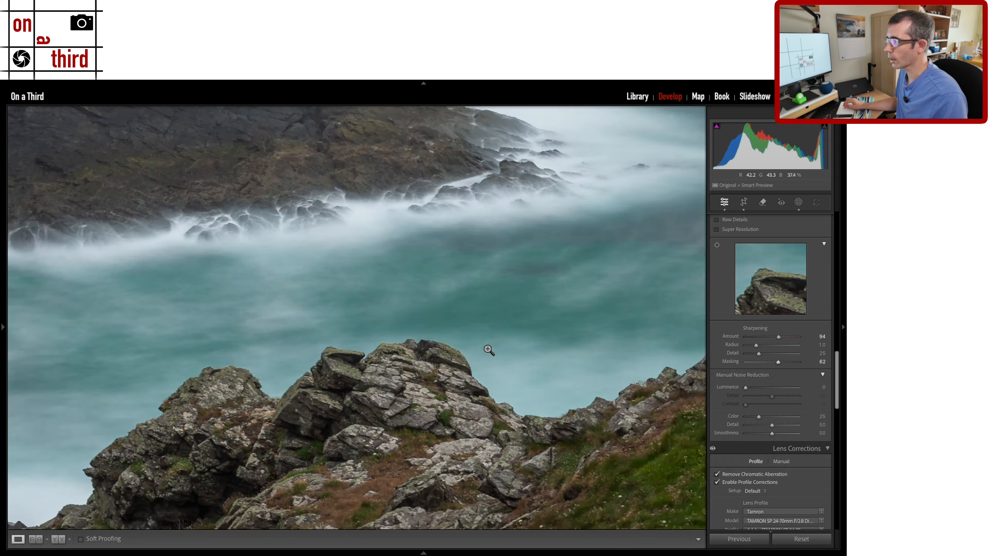
pyautogui.click(489, 350)
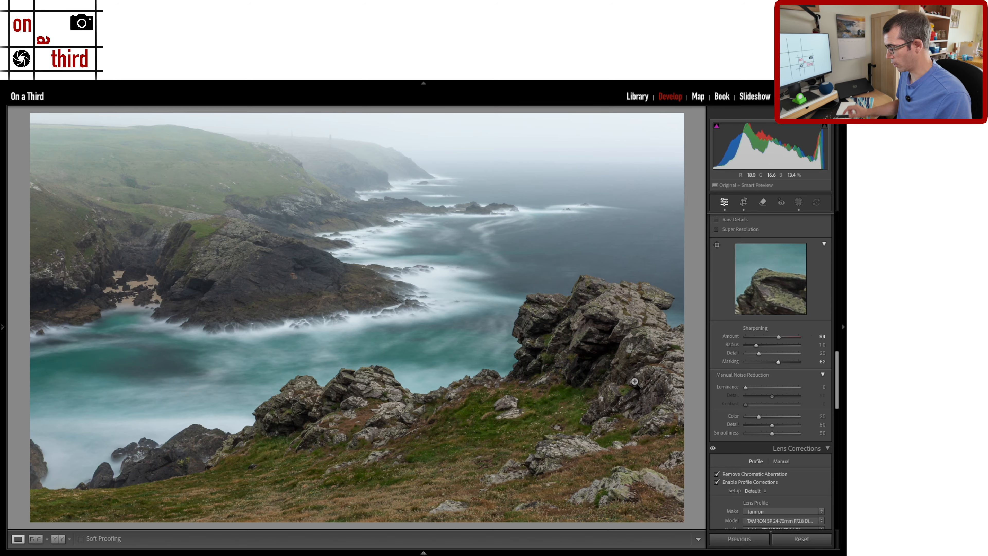
pyautogui.press('\\')
pyautogui.press('\\')
pyautogui.press('\\')
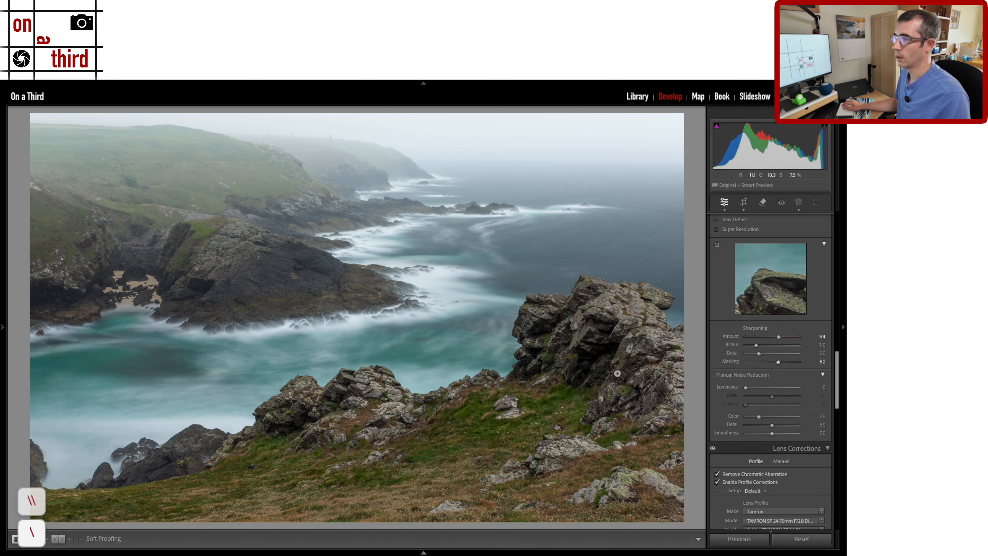